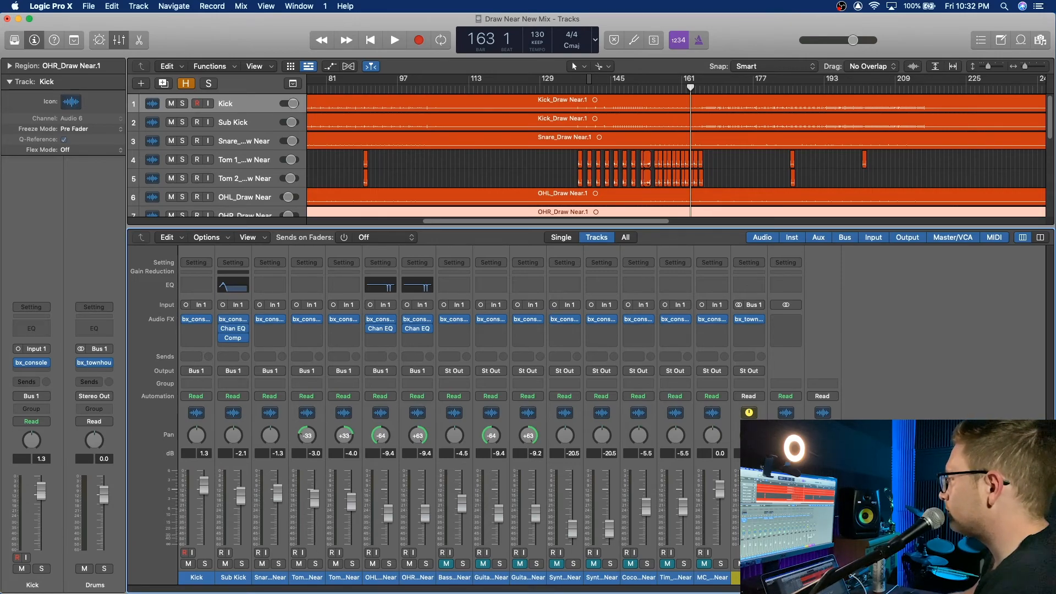
Play back the current drum mix from about bar 169, then stop playback
{"action": "left_click", "coordinate": [726, 88]}
{"action": "key", "text": "space"}
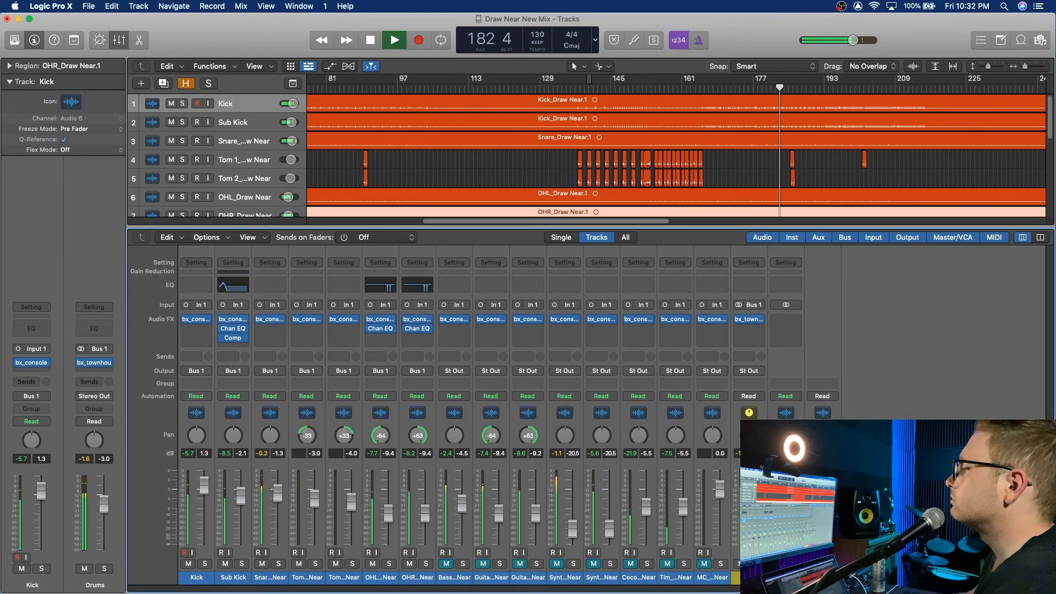
{"action": "key", "text": "space"}
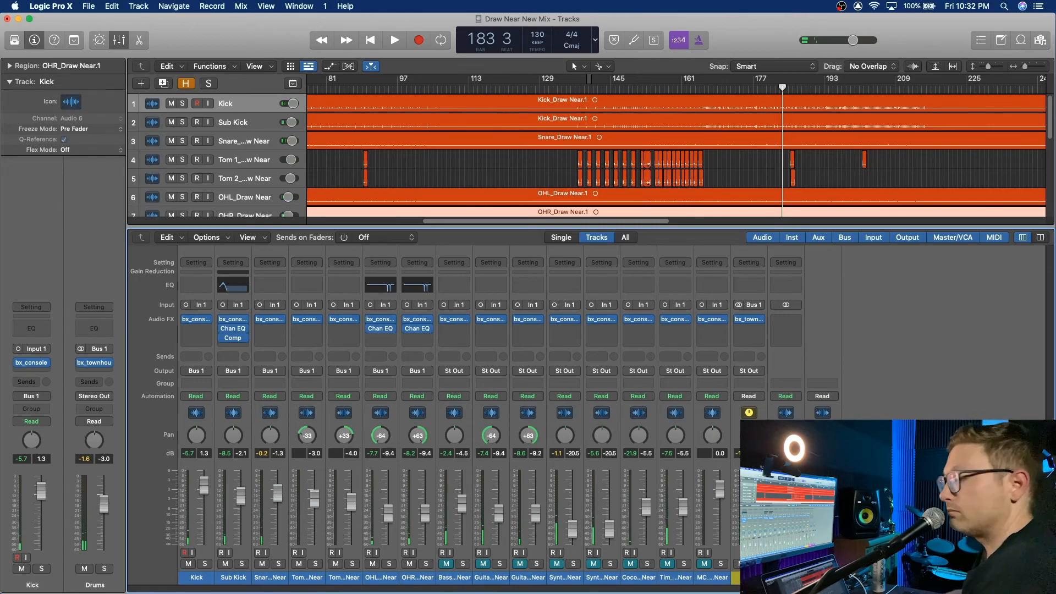
Hide the mixer to show all tracks, and unmute and solo the Bass_Draw Near track
{"action": "left_click", "coordinate": [577, 88]}
{"action": "scroll", "coordinate": [601, 167], "scroll_direction": "left", "scroll_amount": 5}
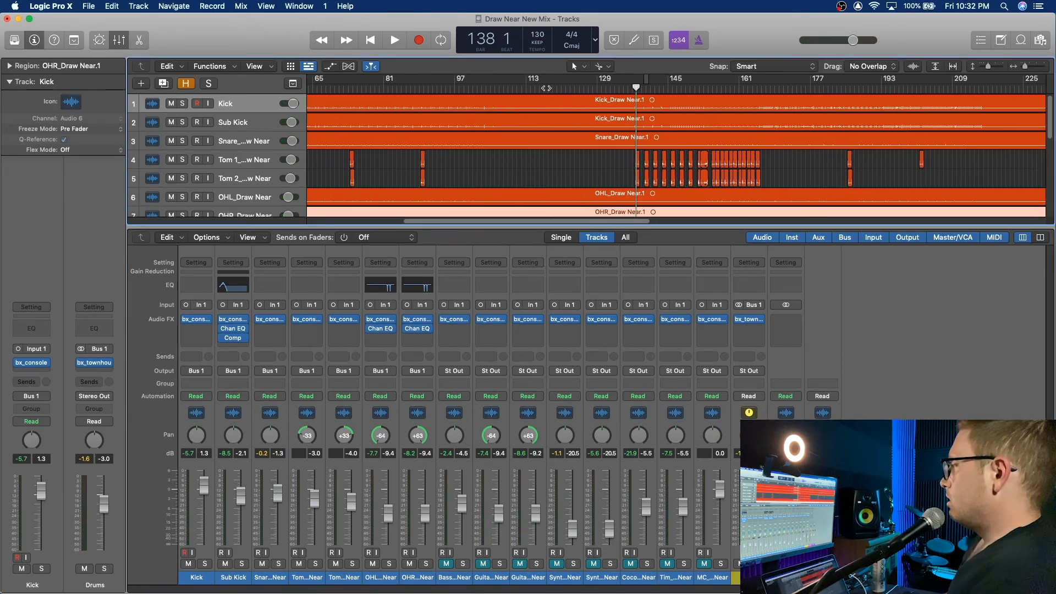
{"action": "scroll", "coordinate": [600, 167], "scroll_direction": "down", "scroll_amount": 2}
{"action": "scroll", "coordinate": [600, 167], "scroll_direction": "down", "scroll_amount": 3}
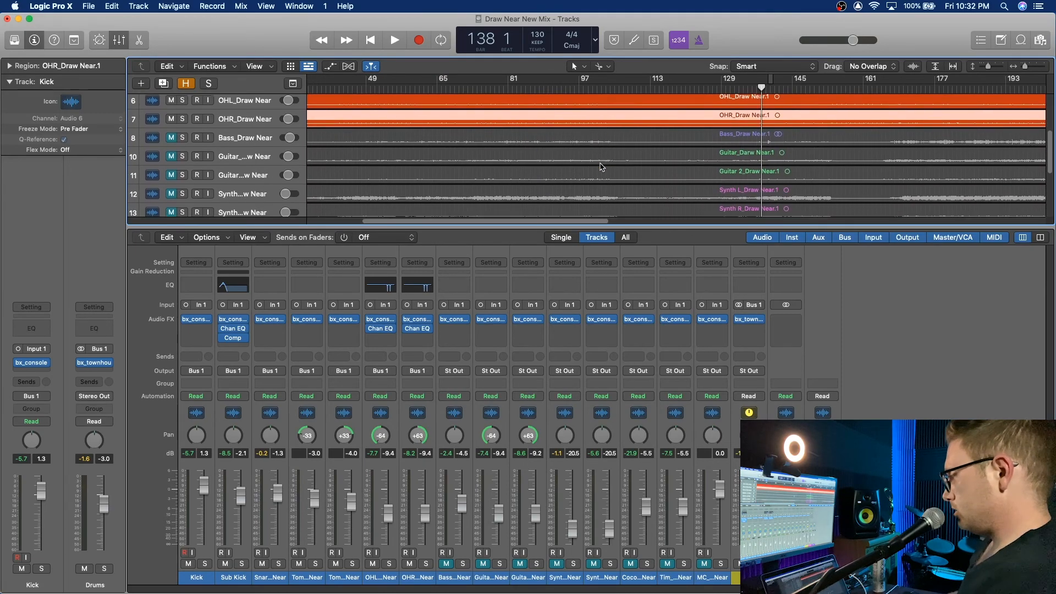
{"action": "key", "text": "x"}
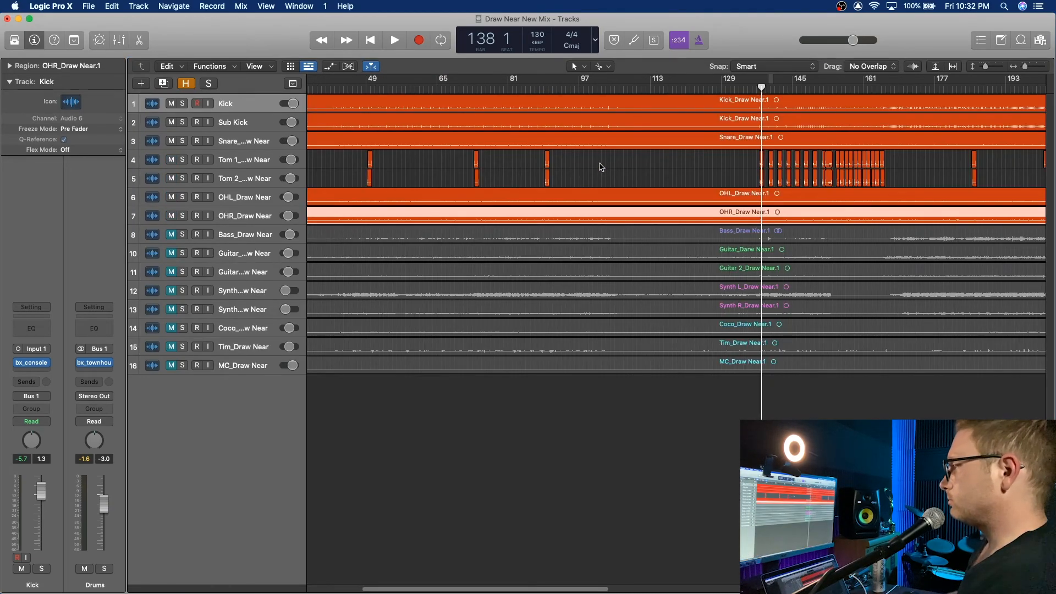
{"action": "left_click", "coordinate": [171, 234]}
{"action": "left_click", "coordinate": [183, 236]}
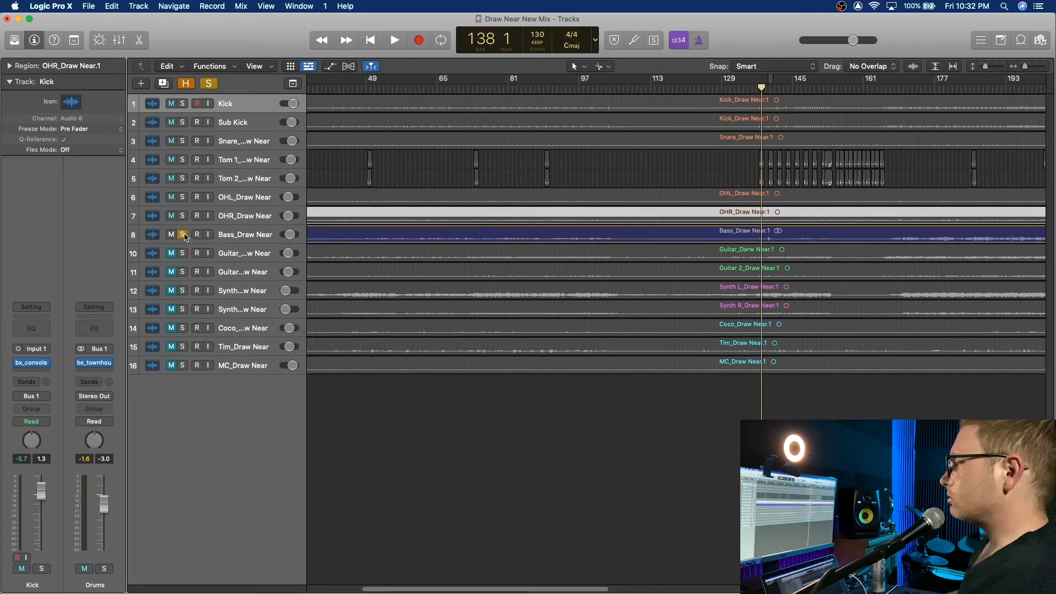
Audition the soloed bass from about bar 64, select its track and check its existing bx_console plug-in
{"action": "left_click", "coordinate": [436, 92]}
{"action": "key", "text": "space"}
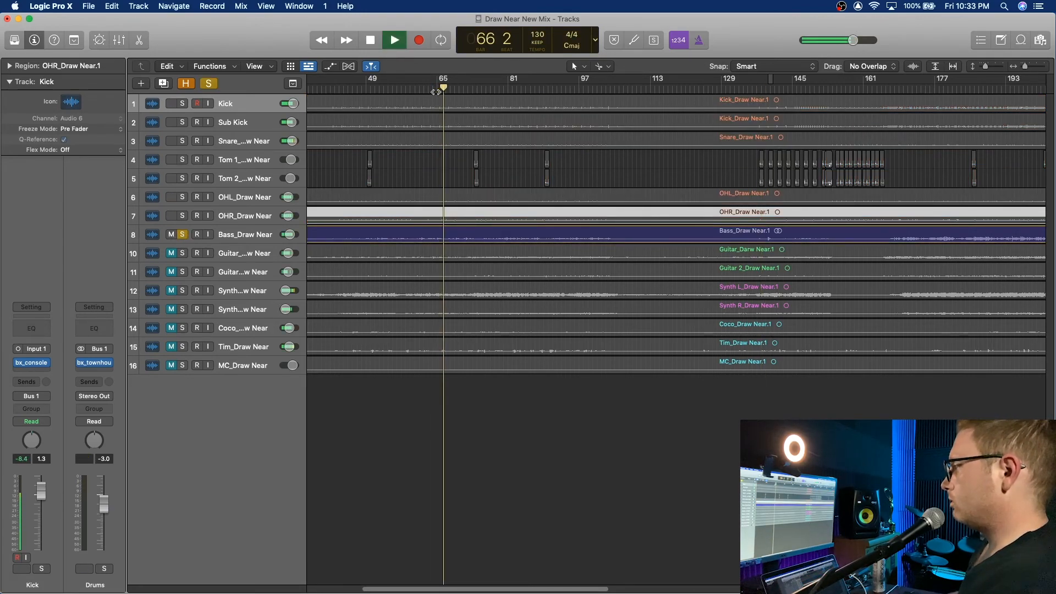
{"action": "left_click", "coordinate": [247, 238]}
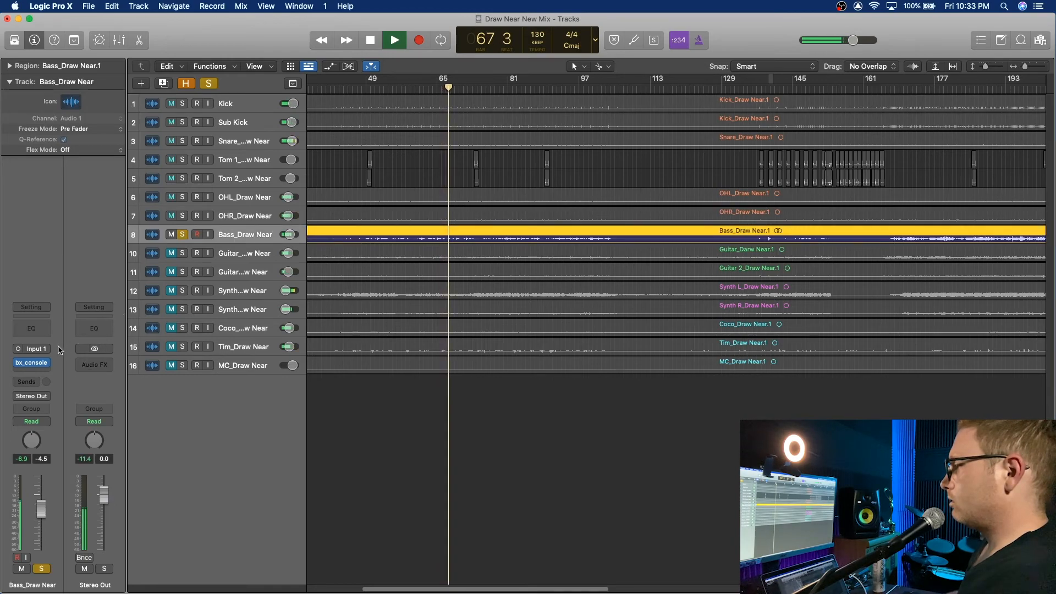
{"action": "left_click", "coordinate": [32, 362]}
{"action": "key", "text": "space"}
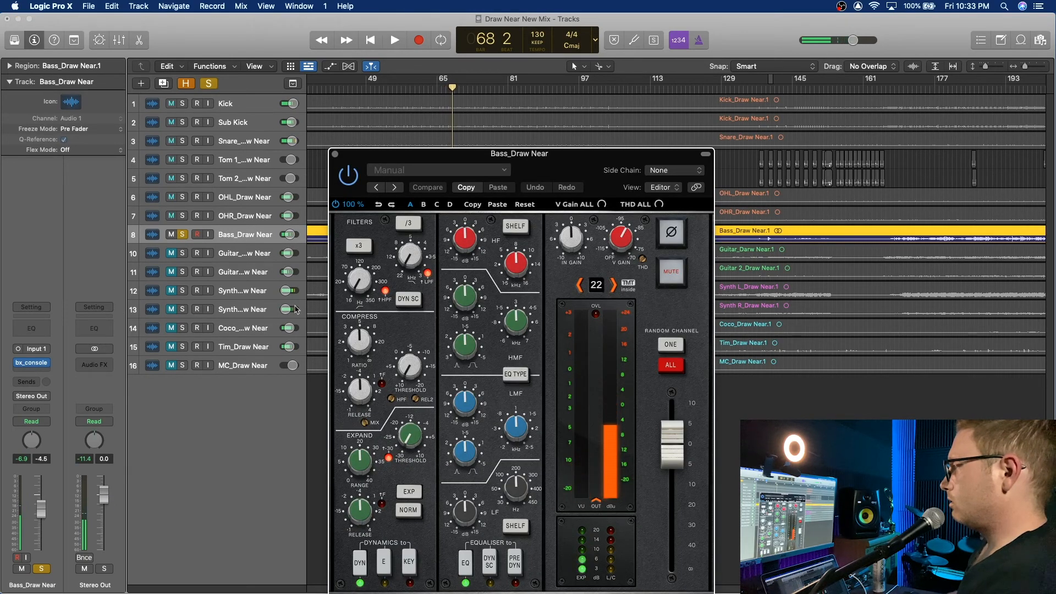
{"action": "left_click", "coordinate": [334, 154]}
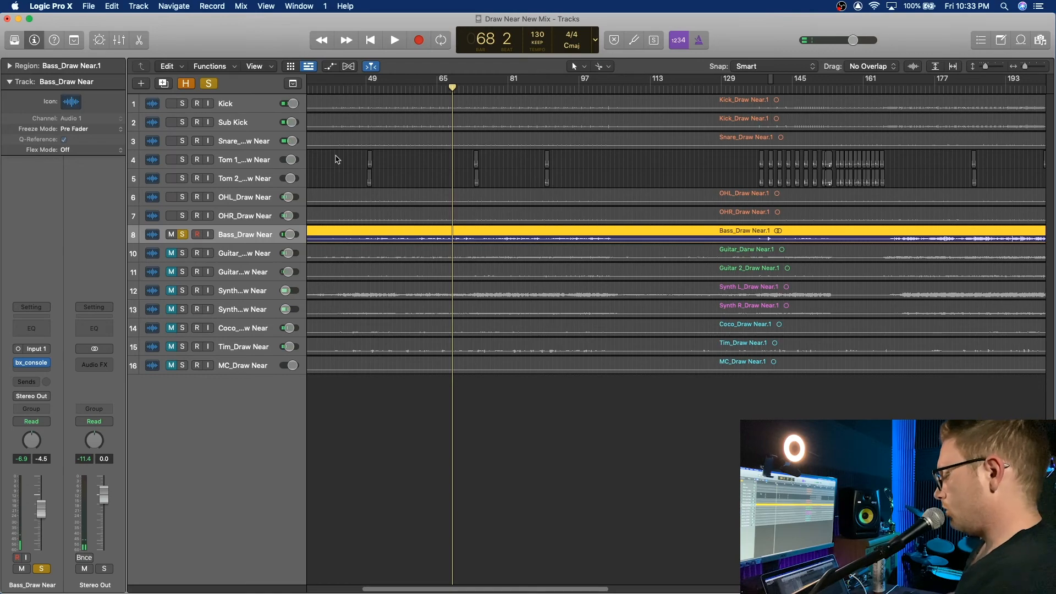
Insert the mono Plugin Alliance Ampeg SVT3Pro amp ahead of bx_console on the bass channel and position its window below the bass track
{"action": "left_click", "coordinate": [31, 364]}
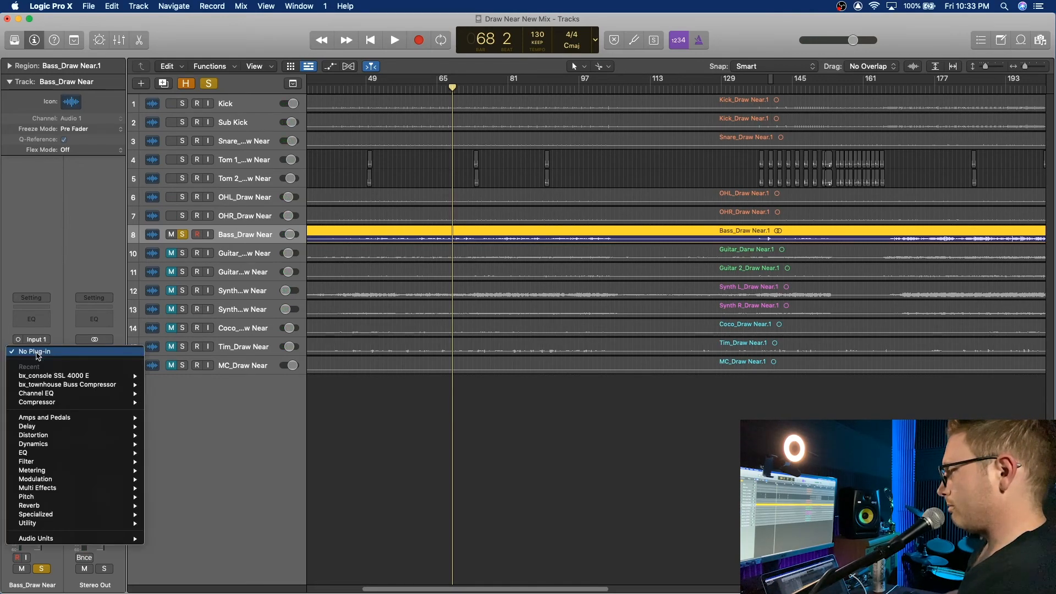
{"action": "mouse_move", "coordinate": [93, 539]}
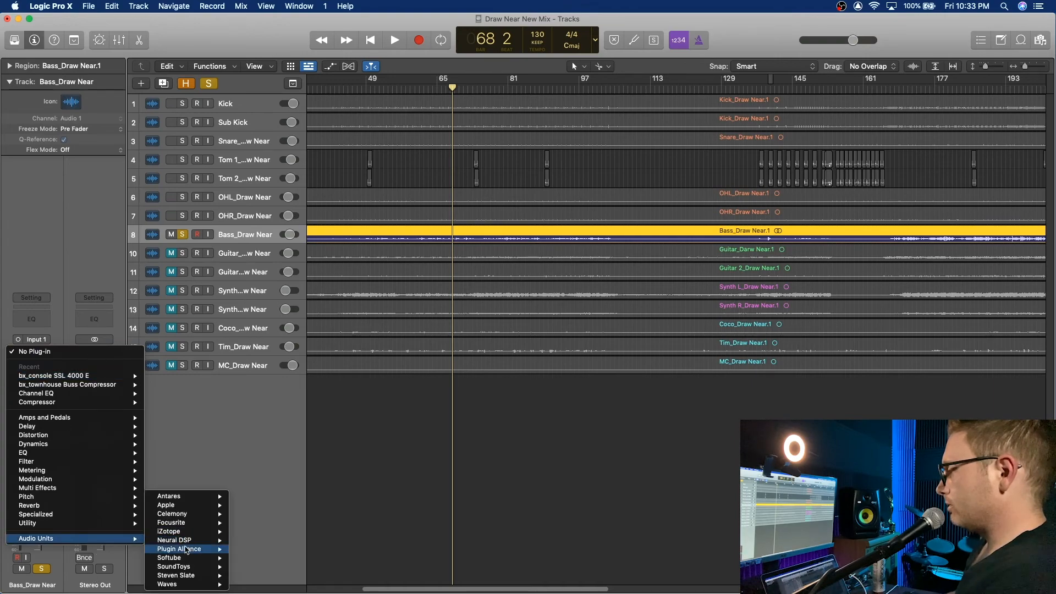
{"action": "mouse_move", "coordinate": [181, 549]}
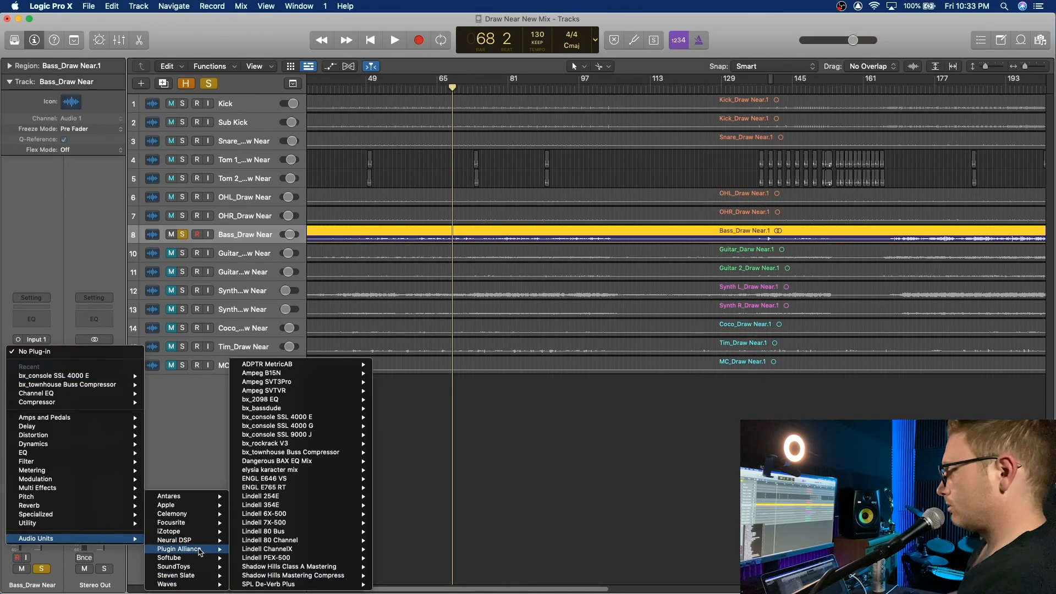
{"action": "mouse_move", "coordinate": [332, 427]}
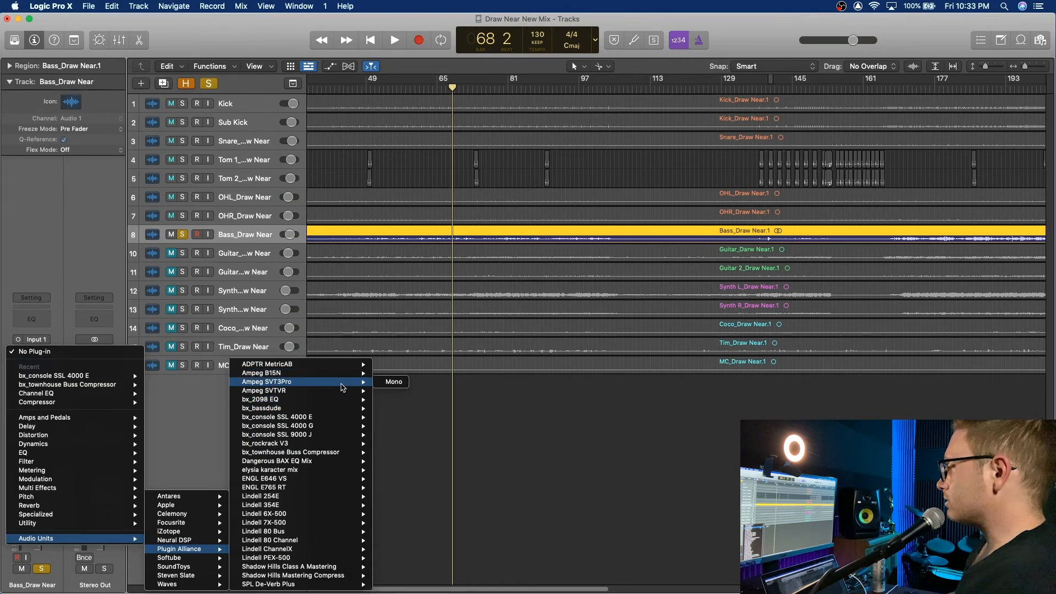
{"action": "mouse_move", "coordinate": [323, 398]}
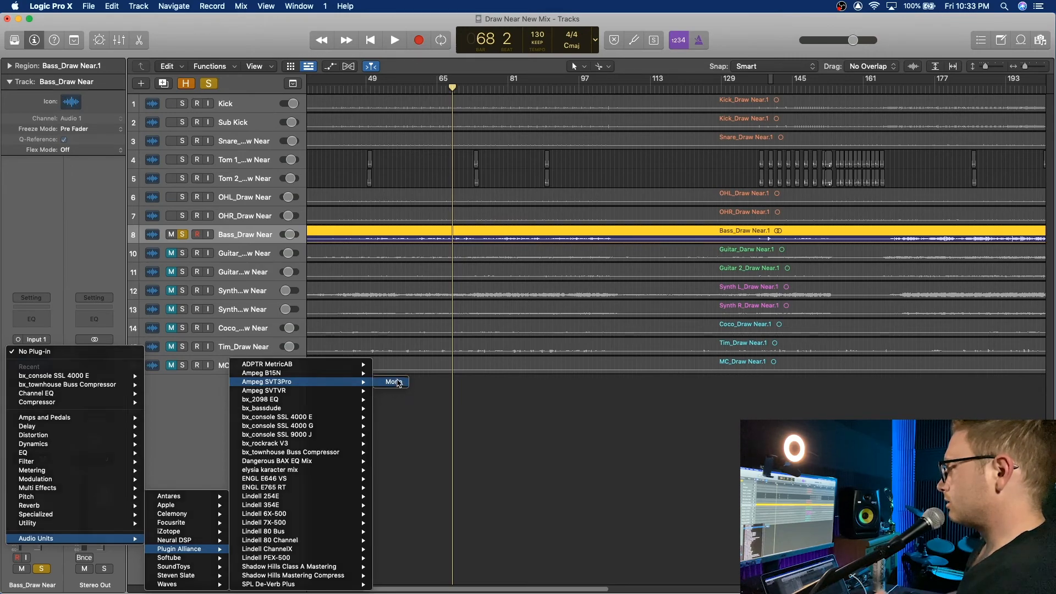
{"action": "left_click", "coordinate": [394, 382]}
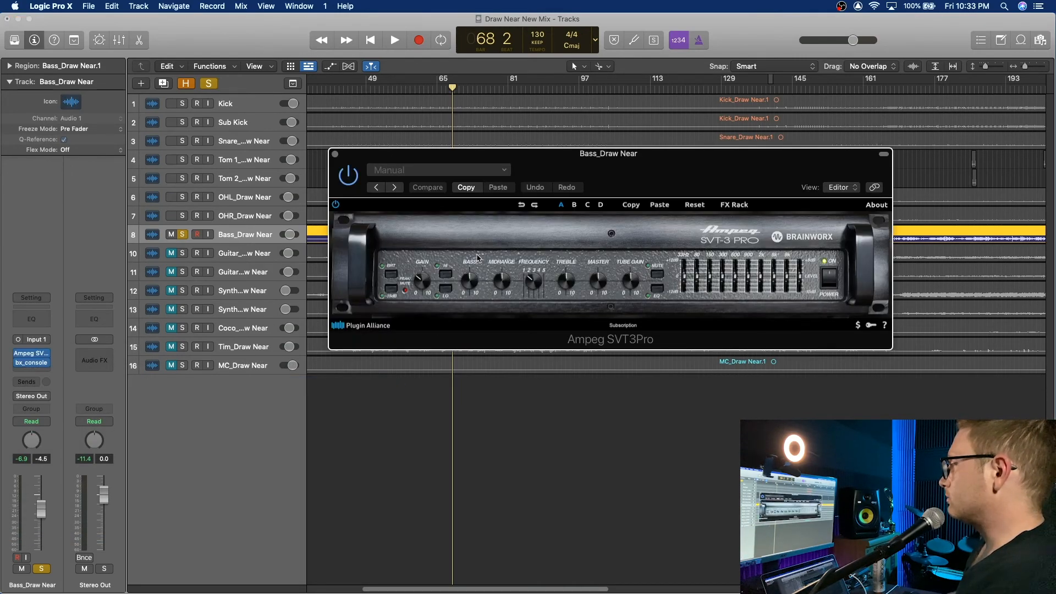
{"action": "left_click_drag", "start_coordinate": [505, 165], "coordinate": [480, 290]}
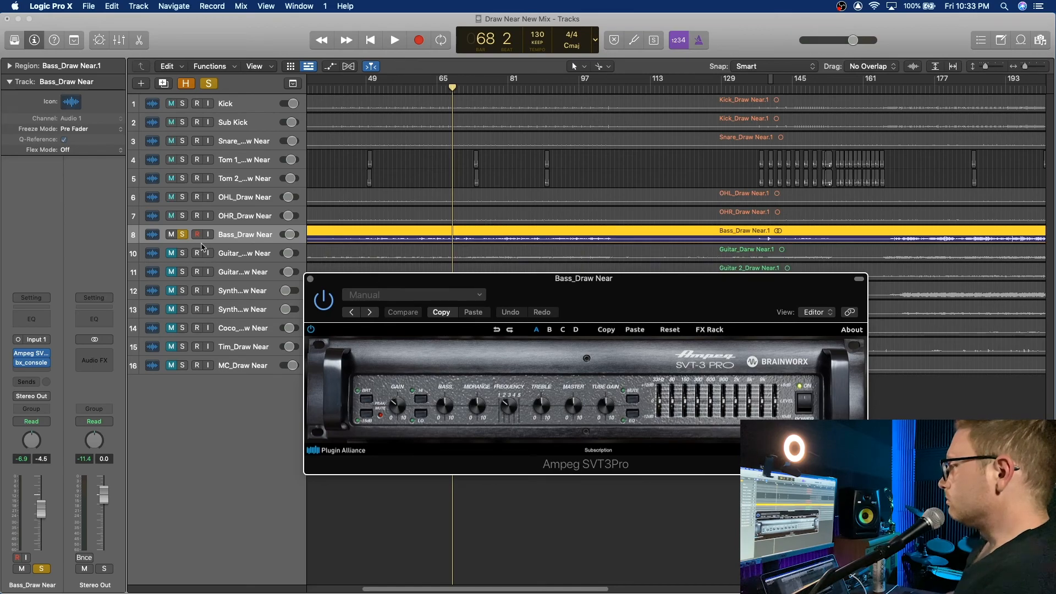
During playback, adjust the Ampeg amp, switch on its BRT, -15dB and HI options, and lower the bass fader to -17.2 dB
{"action": "key", "text": "space"}
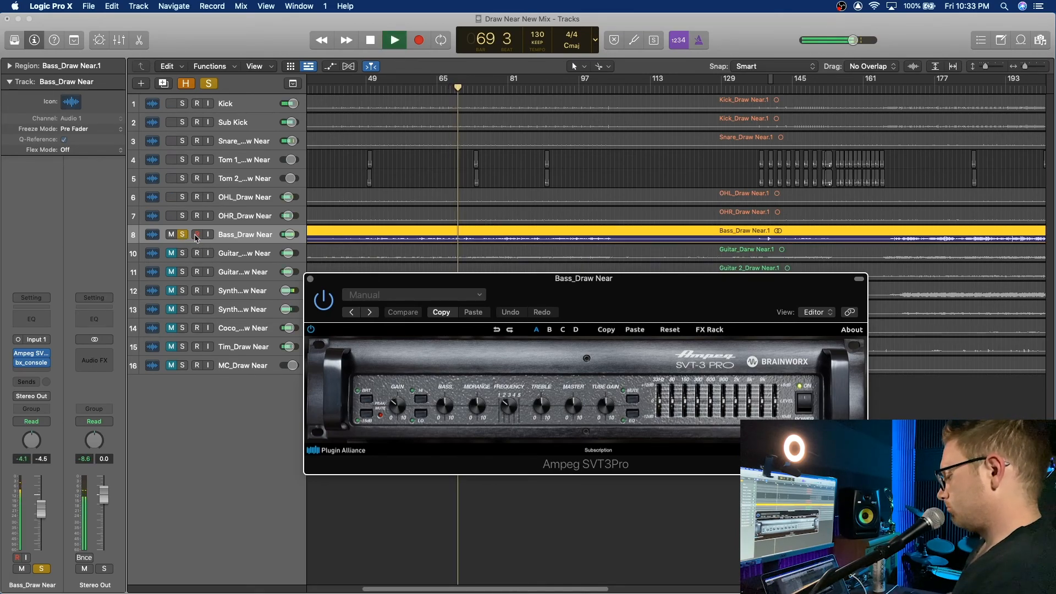
{"action": "left_click", "coordinate": [197, 235]}
{"action": "left_click_drag", "start_coordinate": [400, 408], "coordinate": [412, 430]}
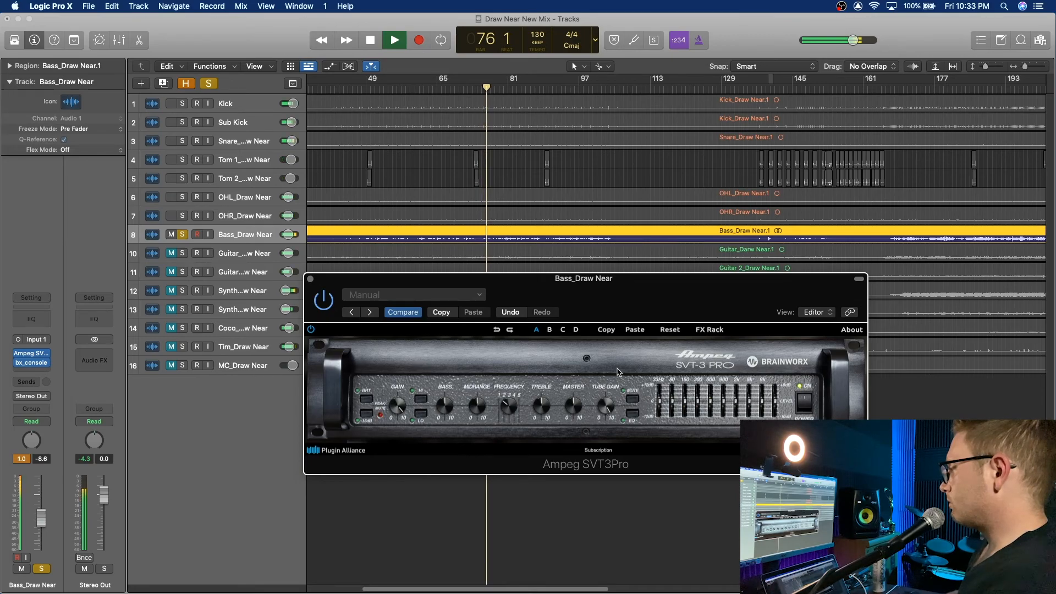
{"action": "mouse_move", "coordinate": [41, 518]}
{"action": "left_mouse_down"}
{"action": "mouse_move", "coordinate": [41, 541]}
{"action": "mouse_move", "coordinate": [41, 531]}
{"action": "left_mouse_up"}
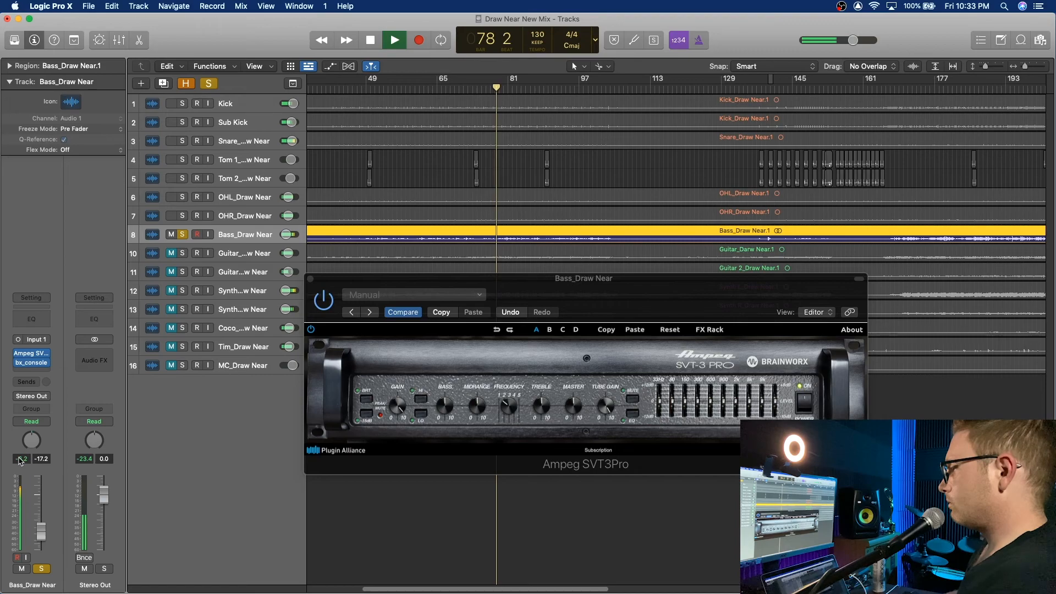
{"action": "left_click", "coordinate": [533, 419]}
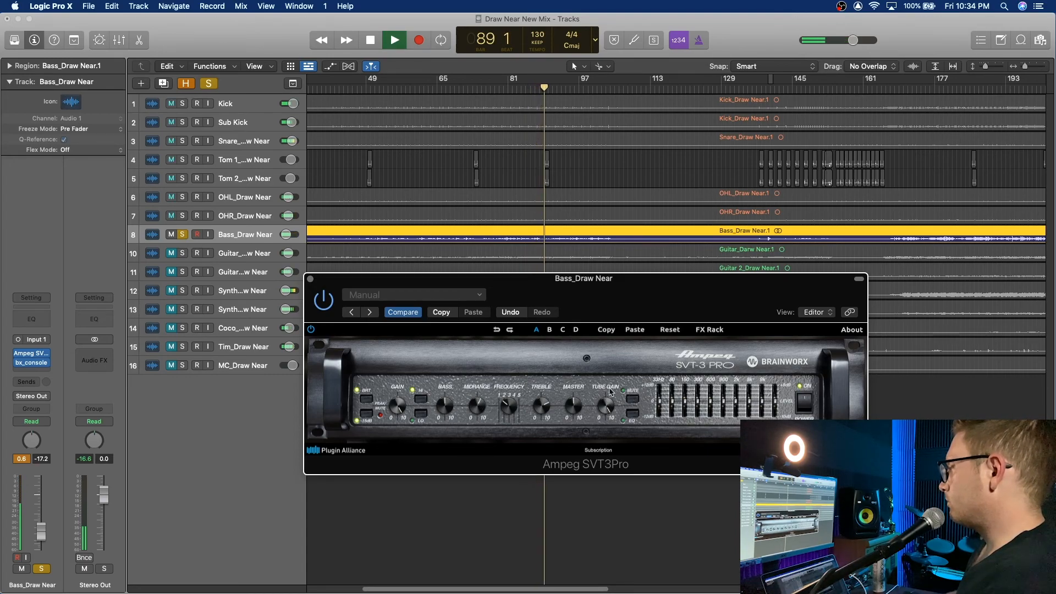
Reset the bass peak meter, raise the bass fader to -4.9 dB, and close the amp plug-in
{"action": "left_click", "coordinate": [22, 458]}
{"action": "left_click_drag", "start_coordinate": [41, 531], "coordinate": [41, 508]}
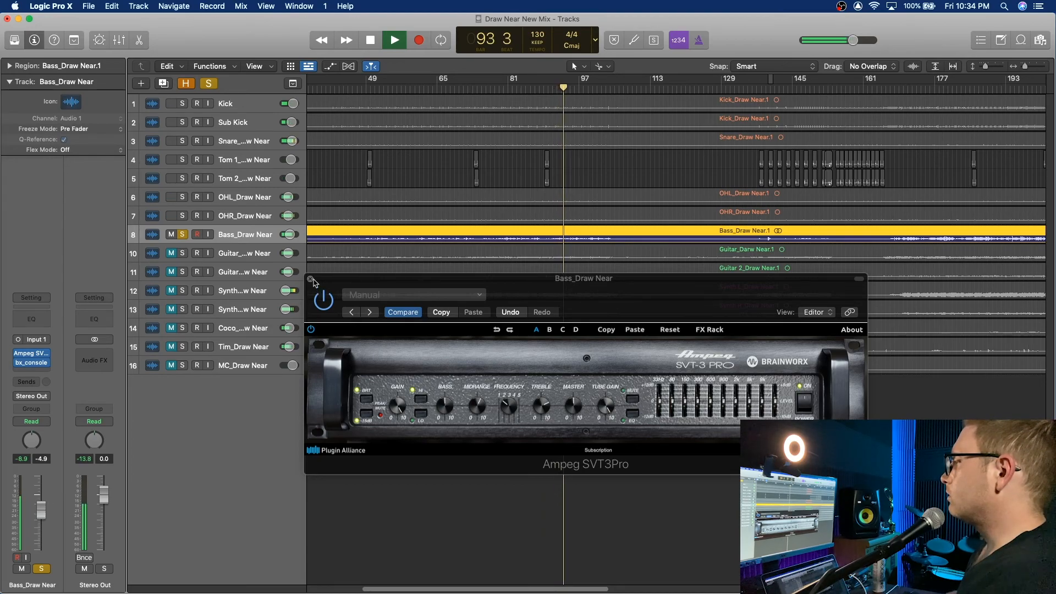
{"action": "left_click", "coordinate": [311, 278]}
{"action": "key", "text": "space"}
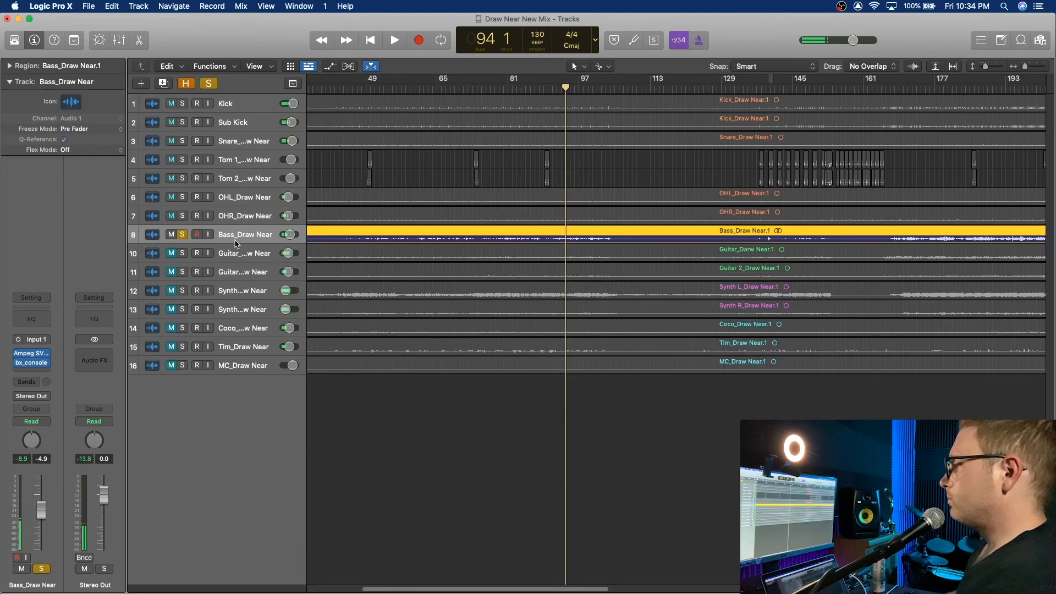
In the bass channel's bx_console SSL 4000 E, lower the low-pass filter cutoff while playing from about bar 61
{"action": "left_click", "coordinate": [34, 365]}
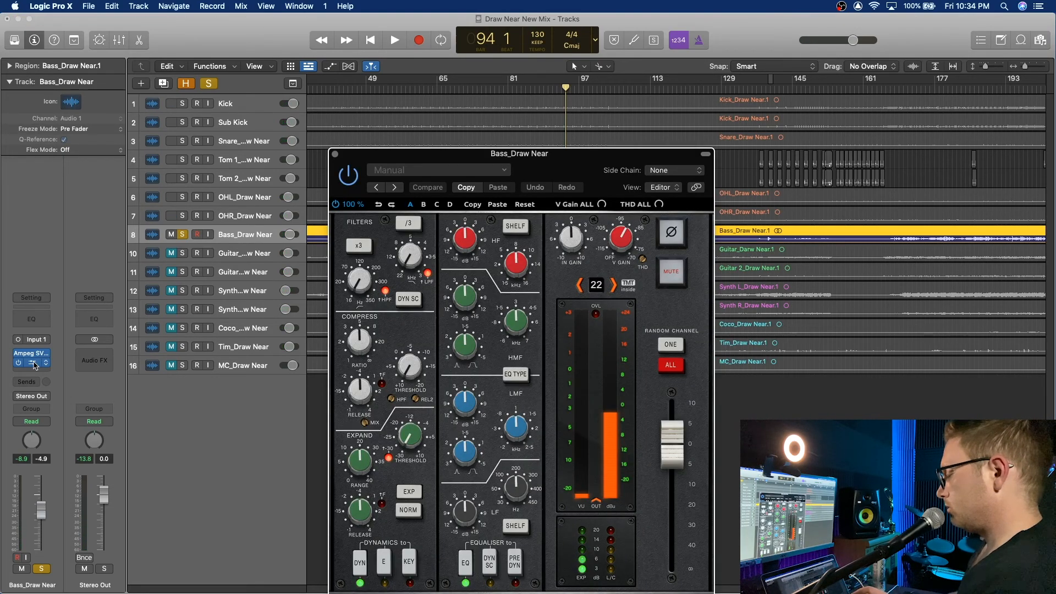
{"action": "left_click_drag", "start_coordinate": [443, 158], "coordinate": [450, 121]}
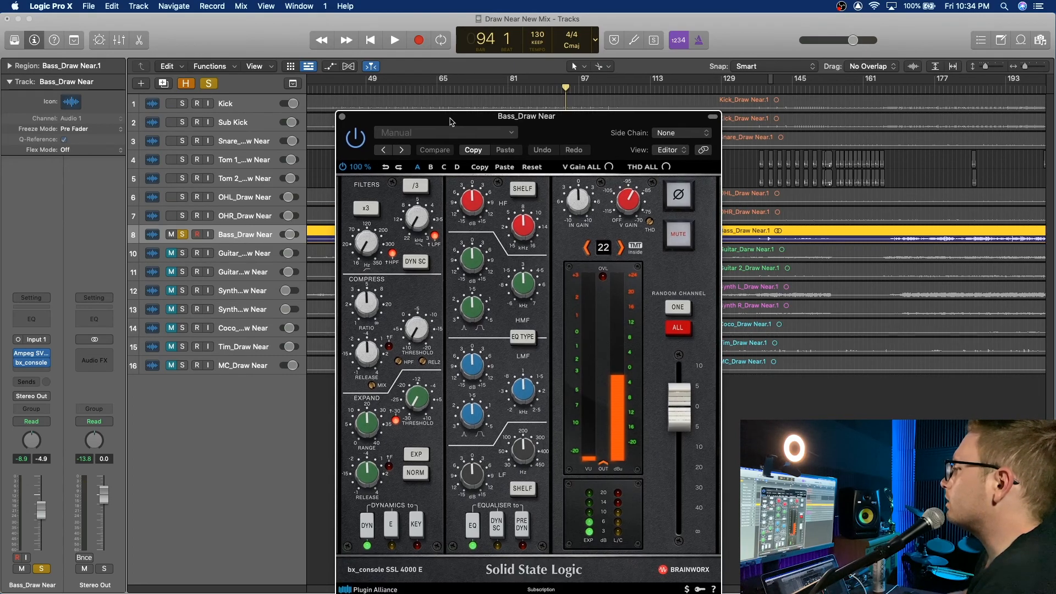
{"action": "left_click", "coordinate": [421, 92]}
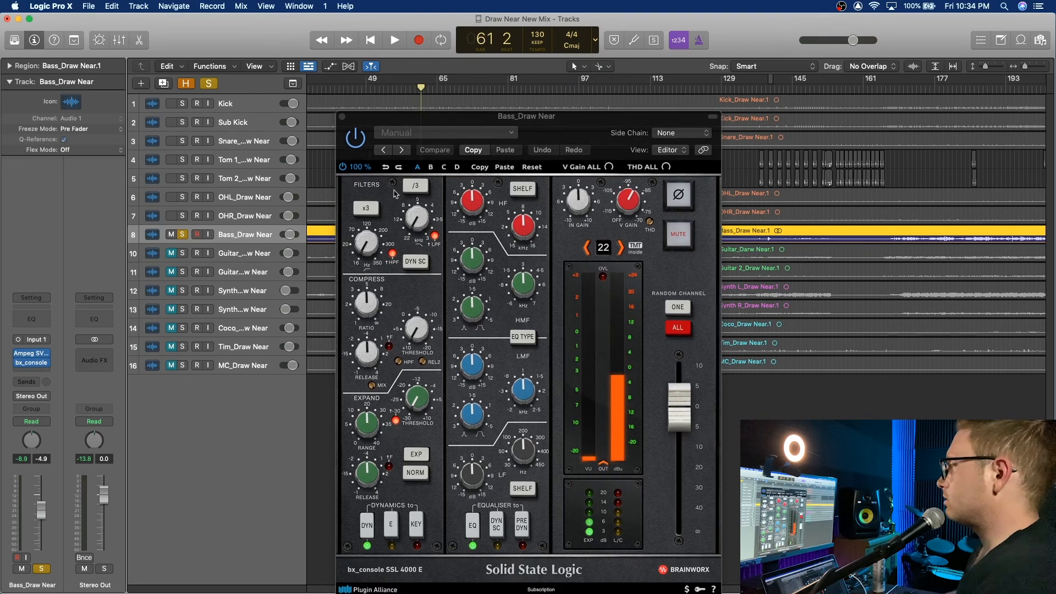
{"action": "left_click_drag", "start_coordinate": [416, 224], "coordinate": [424, 202]}
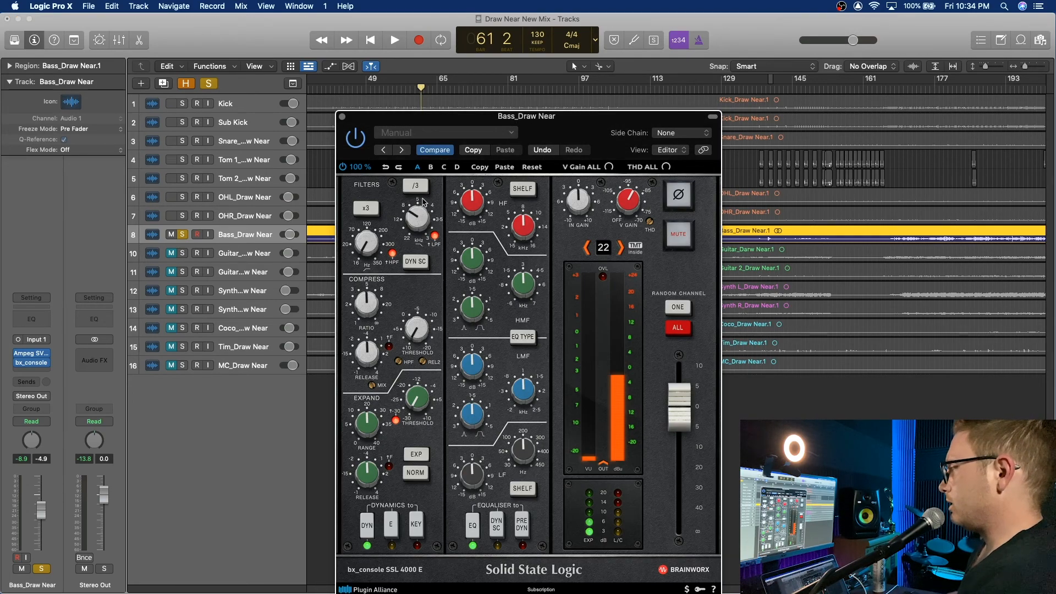
{"action": "key", "text": "space"}
{"action": "left_click_drag", "start_coordinate": [423, 202], "coordinate": [456, 152]}
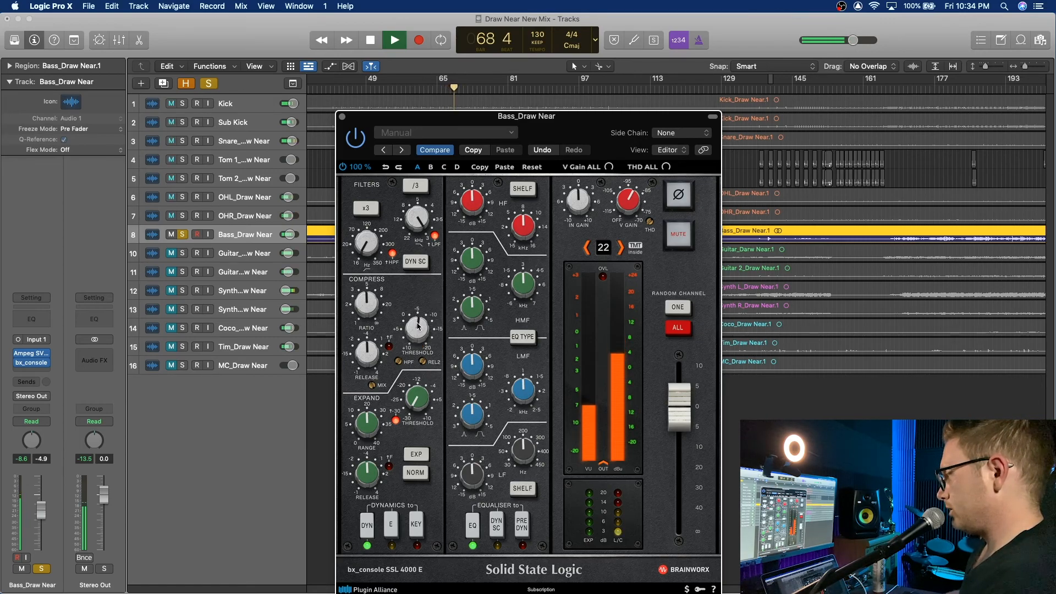
Adjust the threshold, ratio and release of the bass channel's SSL compressor, then stop playback and close the plug-in
{"action": "left_click_drag", "start_coordinate": [418, 329], "coordinate": [414, 337]}
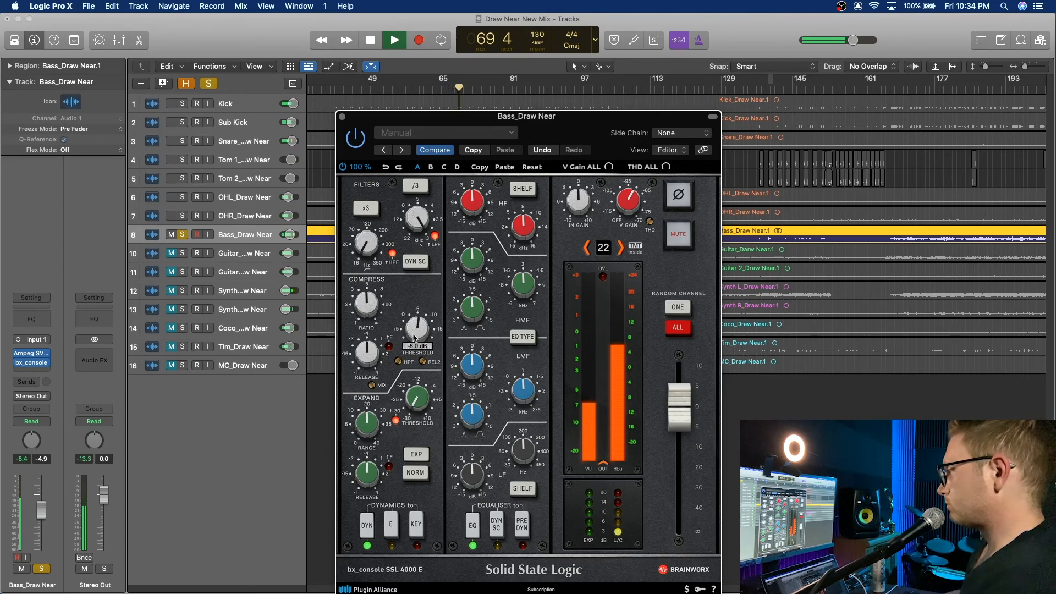
{"action": "left_click_drag", "start_coordinate": [364, 316], "coordinate": [379, 365]}
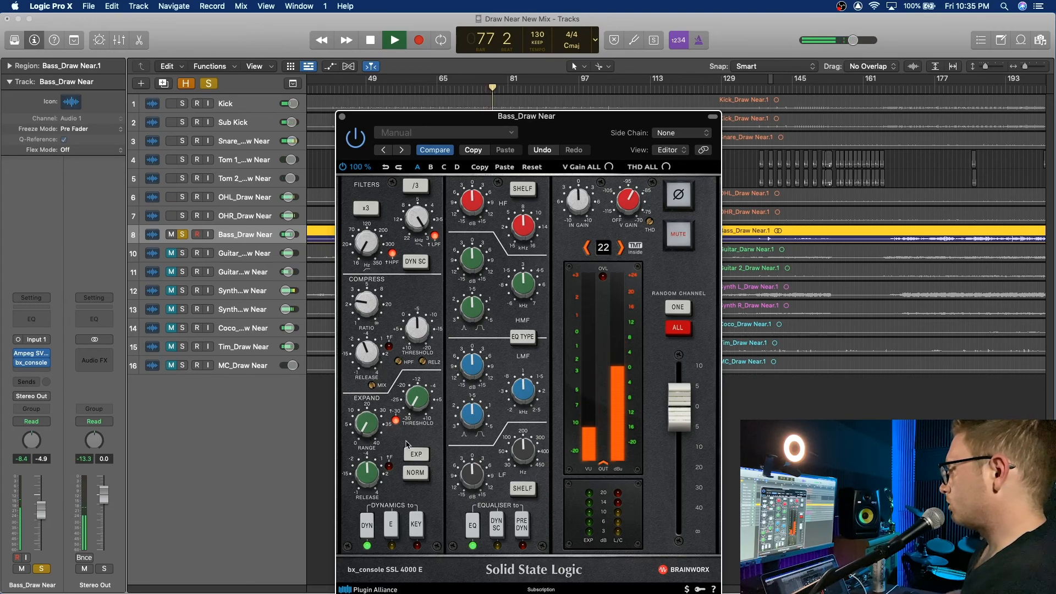
{"action": "key", "text": "space"}
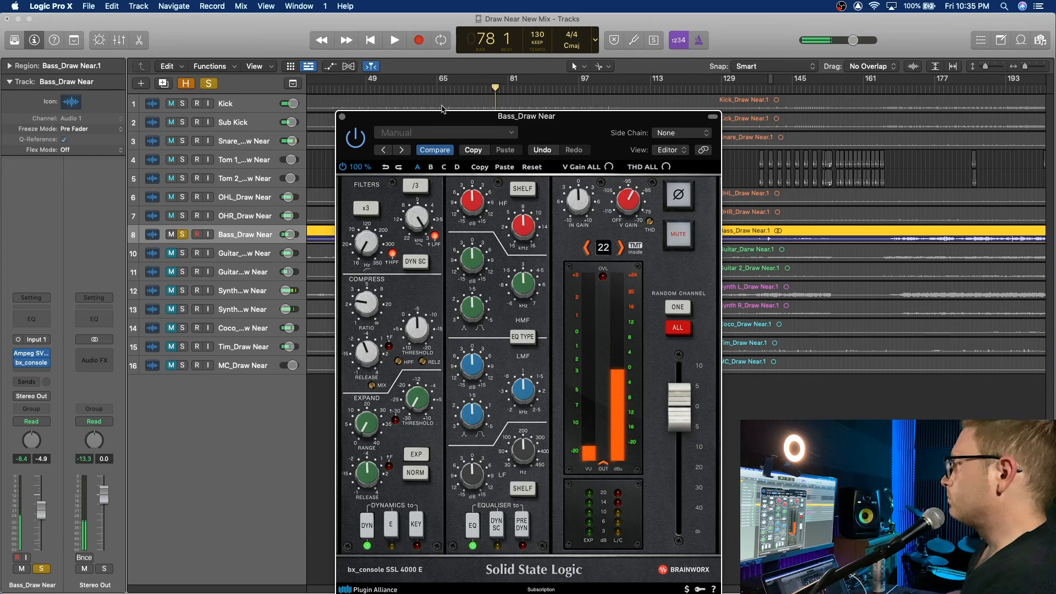
{"action": "left_click", "coordinate": [342, 117]}
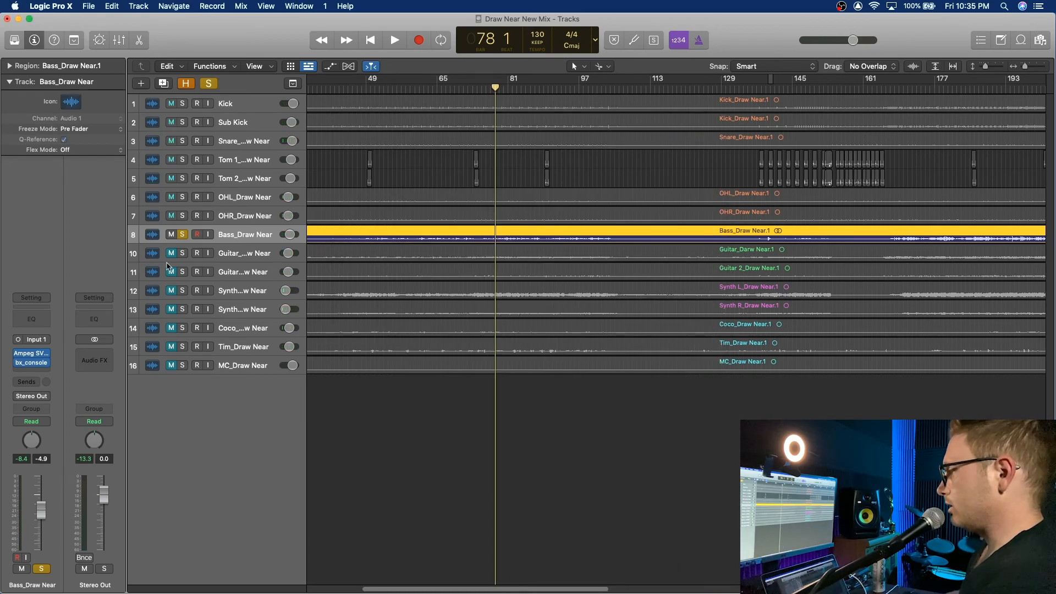
Insert a Channel EQ on the bass channel and, while playing, set the 250 Hz band to 50 Hz, -3.2 dB, Q 1.30
{"action": "left_click", "coordinate": [31, 320]}
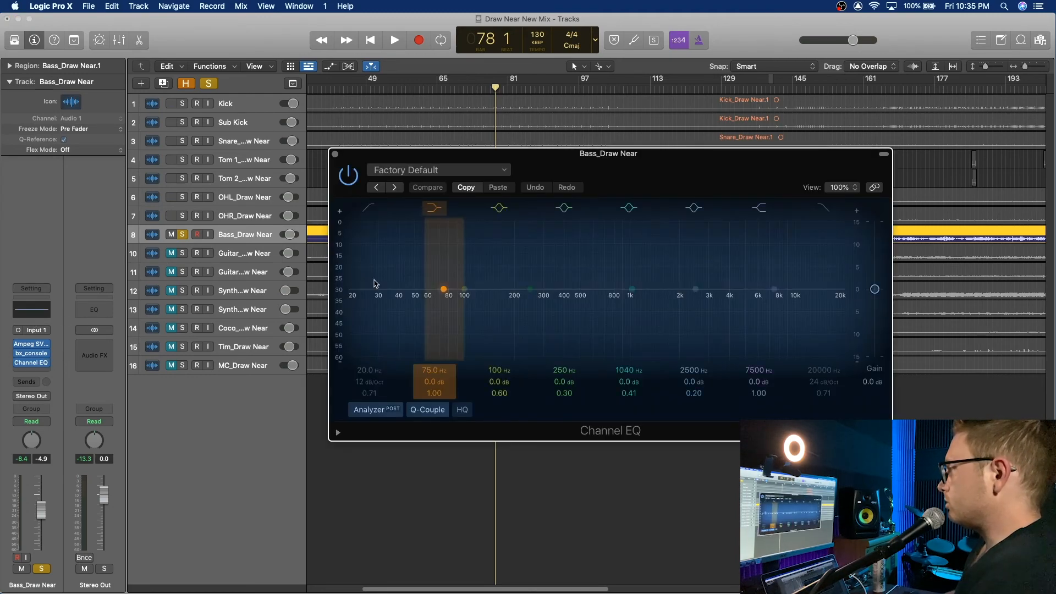
{"action": "key", "text": "space"}
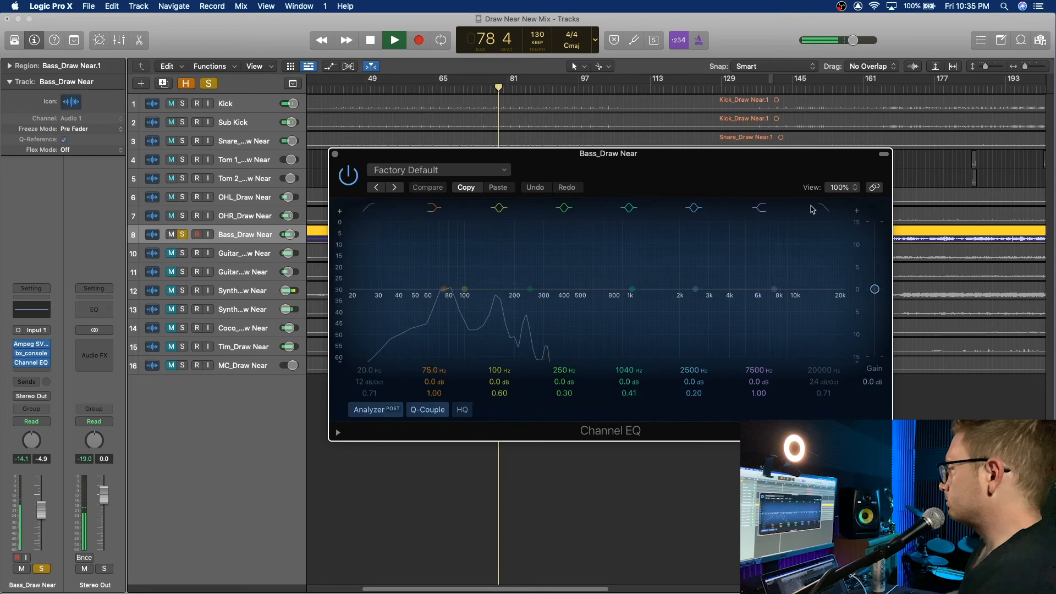
{"action": "left_click_drag", "start_coordinate": [572, 363], "coordinate": [571, 407]}
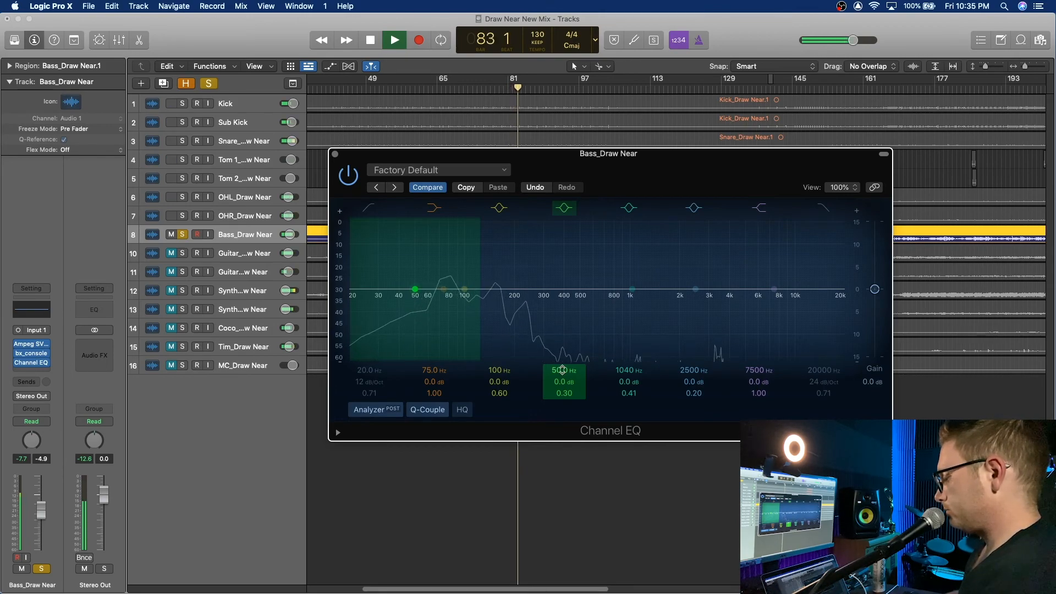
{"action": "left_click_drag", "start_coordinate": [561, 381], "coordinate": [563, 382]}
{"action": "key", "text": "space"}
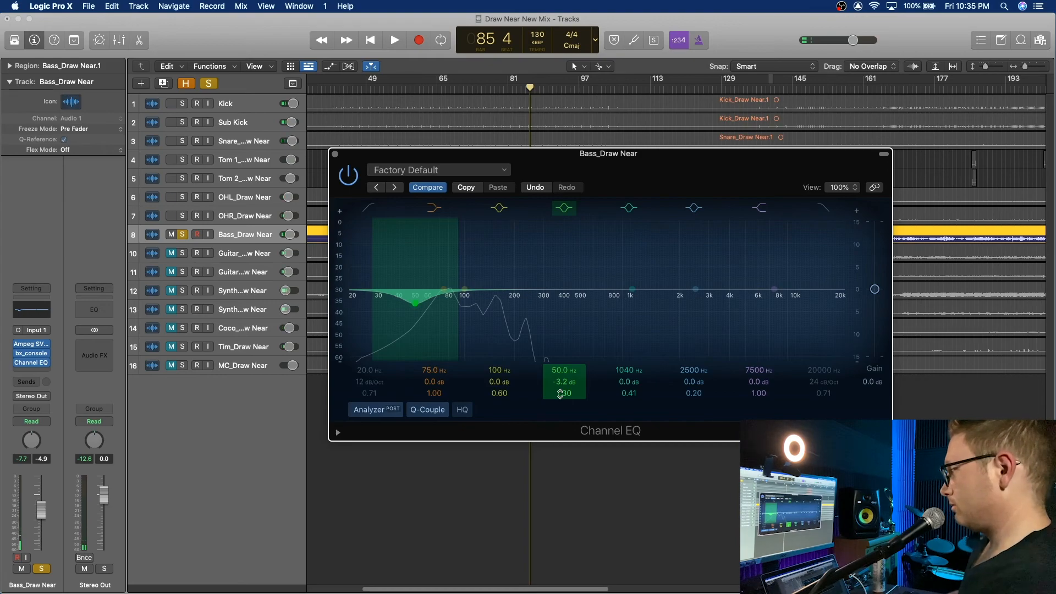
Set the EQ's 1040 Hz band to 93 Hz, +2.5 dB, Q 1.90, resume playback and deepen the 50 Hz cut to -4.2 dB
{"action": "left_click_drag", "start_coordinate": [631, 289], "coordinate": [459, 285]}
{"action": "left_click_drag", "start_coordinate": [631, 398], "coordinate": [632, 380]}
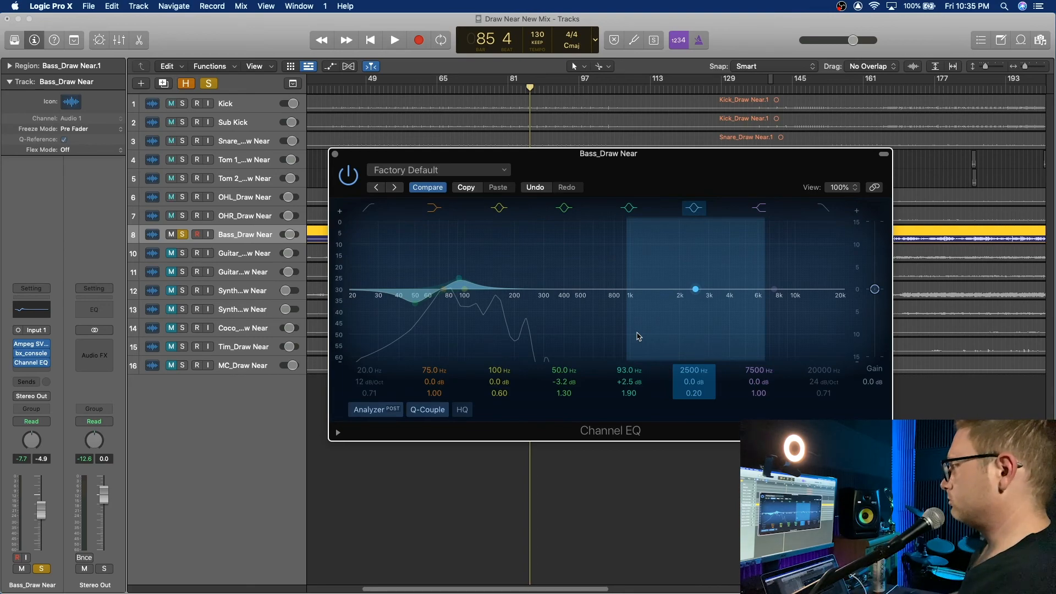
{"action": "key", "text": "space"}
{"action": "scroll", "coordinate": [564, 378], "scroll_direction": "down", "scroll_amount": 2}
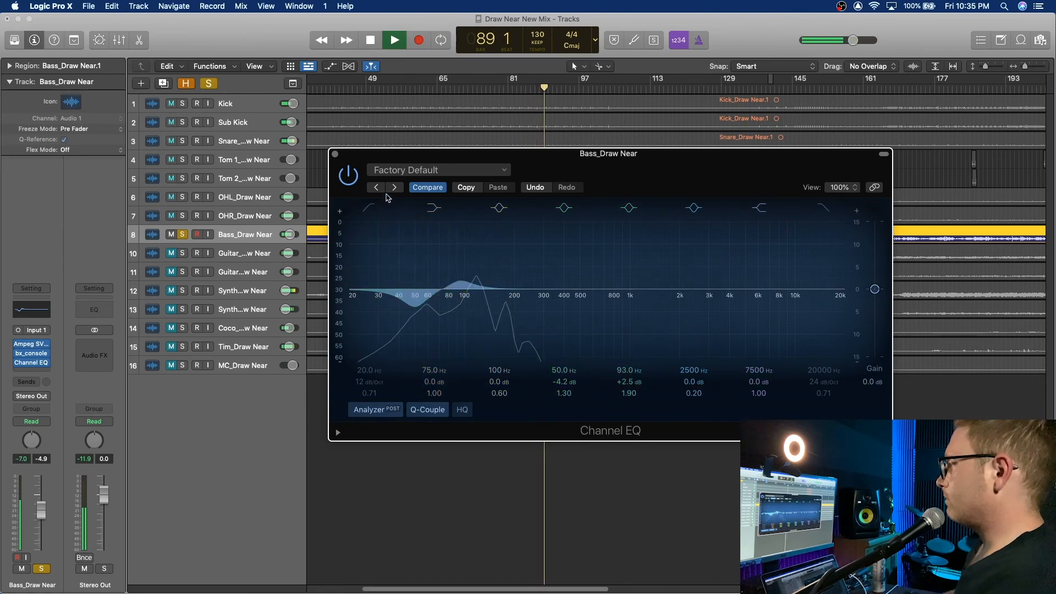
Enable the EQ's low cut at 26.4 Hz and its high cut at 4720 Hz during playback, and stop playback
{"action": "left_click", "coordinate": [368, 207]}
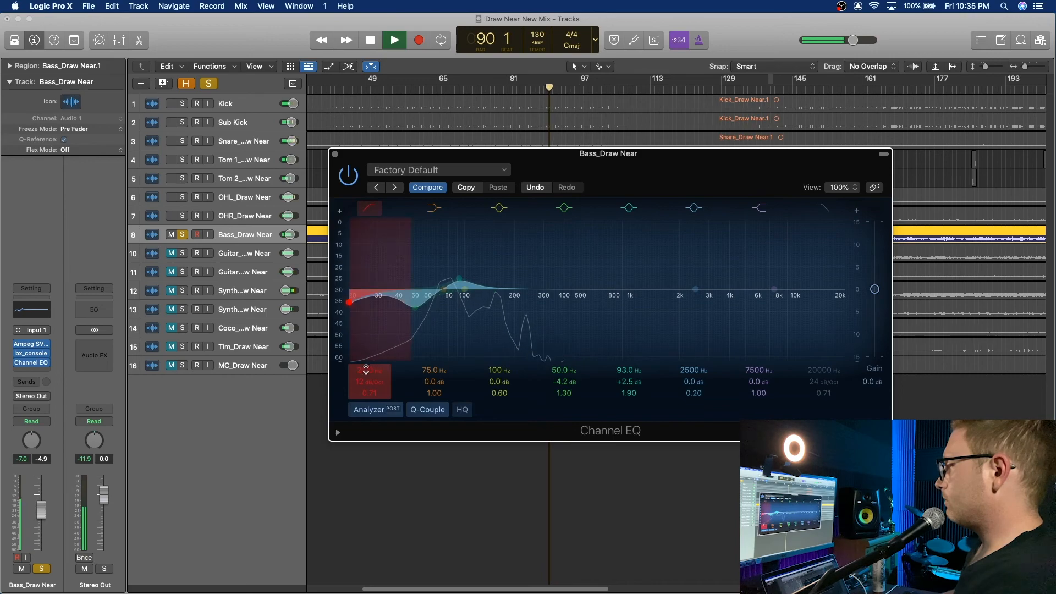
{"action": "left_click", "coordinate": [368, 207]}
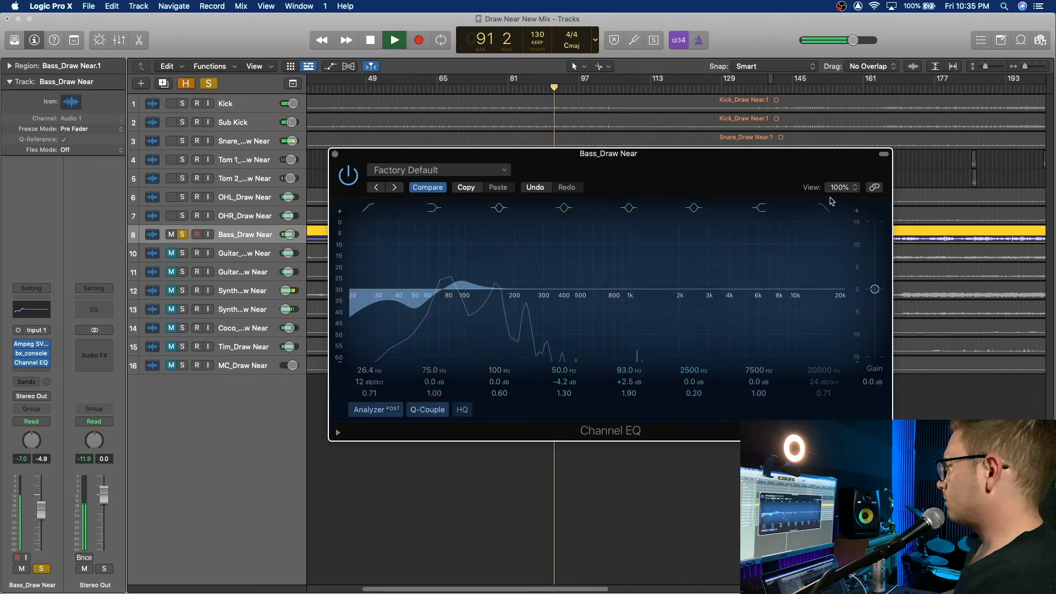
{"action": "left_click", "coordinate": [823, 207]}
{"action": "left_click_drag", "start_coordinate": [840, 288], "coordinate": [742, 302]}
{"action": "key", "text": "space"}
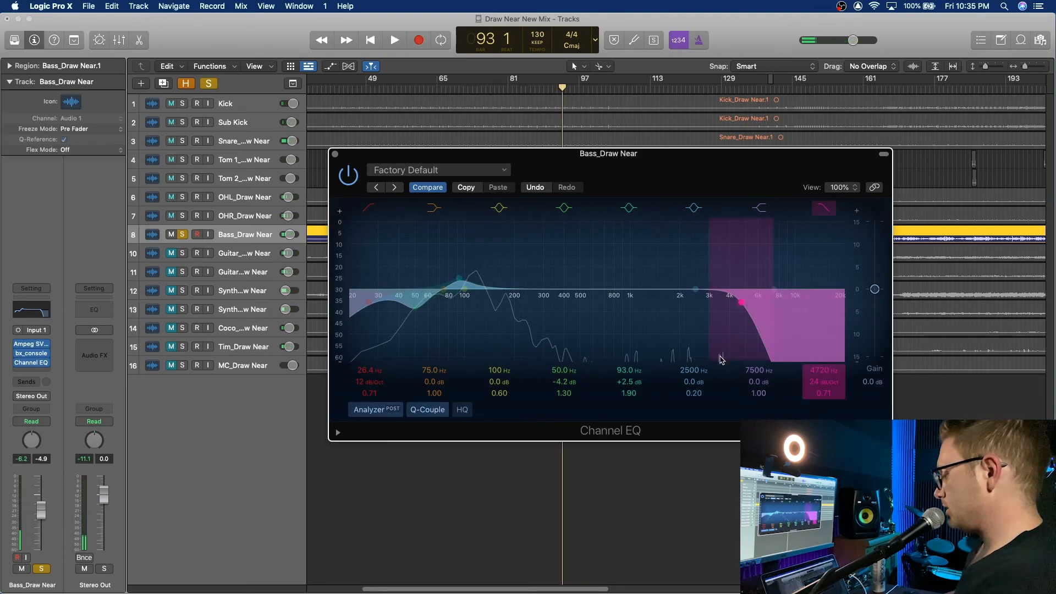
Turn the EQ's 2500 Hz band into a narrow cut at 3720 Hz, -16.6 dB, Q 3.80
{"action": "left_click_drag", "start_coordinate": [722, 360], "coordinate": [755, 361]}
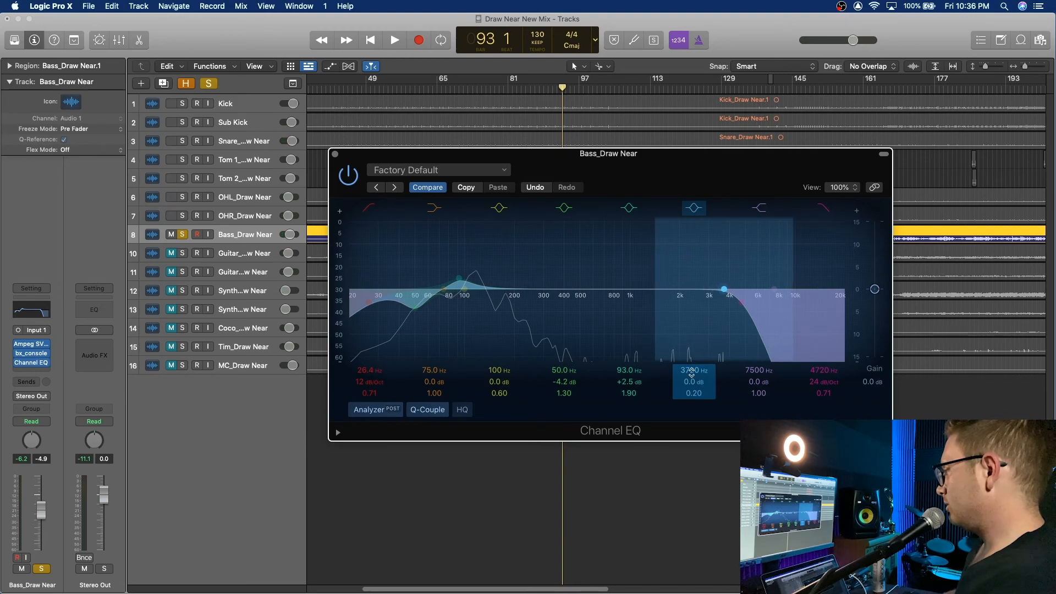
{"action": "left_click_drag", "start_coordinate": [694, 384], "coordinate": [694, 358]}
{"action": "left_click_drag", "start_coordinate": [695, 393], "coordinate": [696, 484]}
While playing, set the EQ's high shelf to 1880 Hz, -4.6 dB and the 100 Hz band to 496 Hz, -6.0 dB
{"action": "key", "text": "space"}
{"action": "mouse_move", "coordinate": [759, 381]}
{"action": "left_mouse_down"}
{"action": "mouse_move", "coordinate": [759, 402]}
{"action": "mouse_move", "coordinate": [758, 384]}
{"action": "left_mouse_up"}
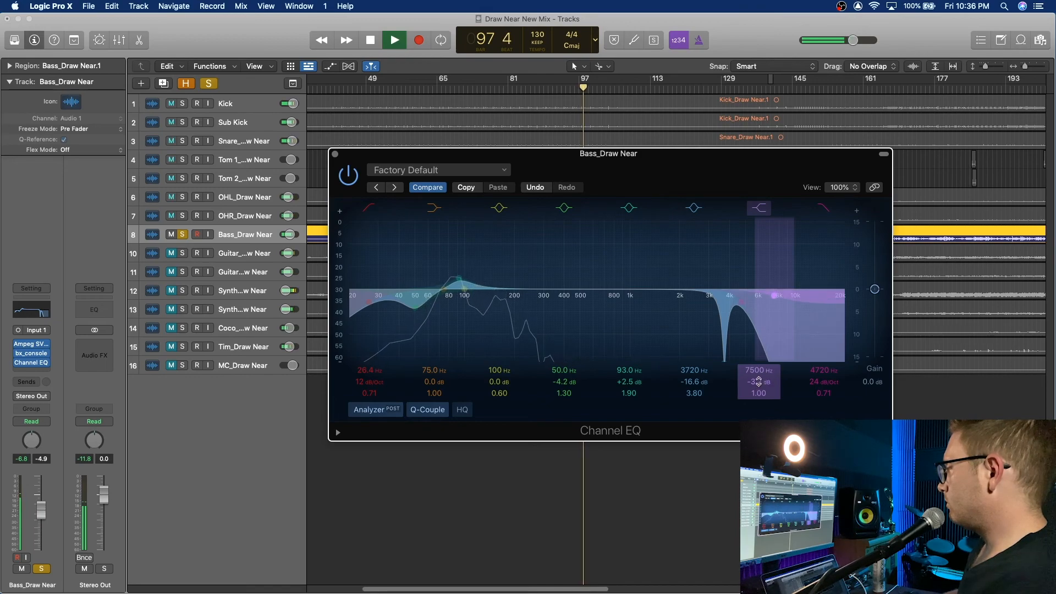
{"action": "mouse_move", "coordinate": [758, 370]}
{"action": "left_mouse_down"}
{"action": "mouse_move", "coordinate": [758, 407]}
{"action": "mouse_move", "coordinate": [759, 389]}
{"action": "left_mouse_up"}
{"action": "left_click", "coordinate": [625, 373]}
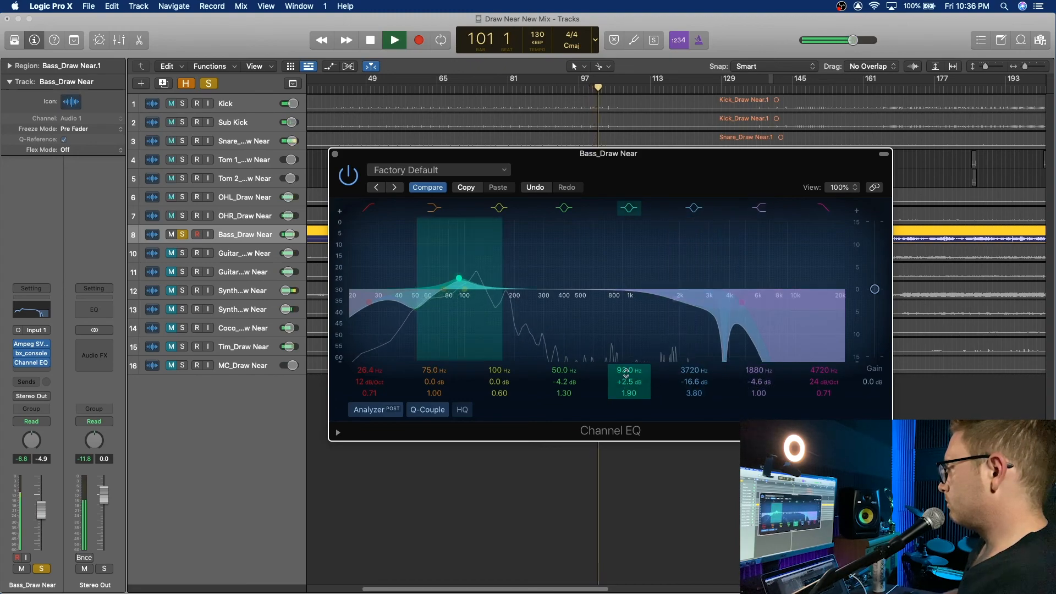
{"action": "left_click_drag", "start_coordinate": [464, 289], "coordinate": [579, 315]}
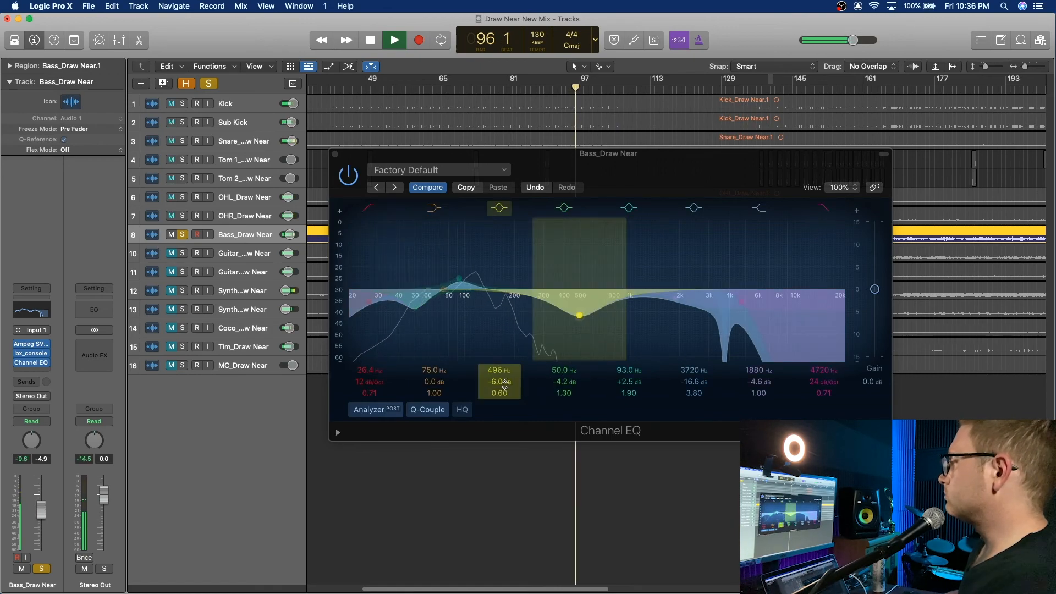
{"action": "key", "text": "space"}
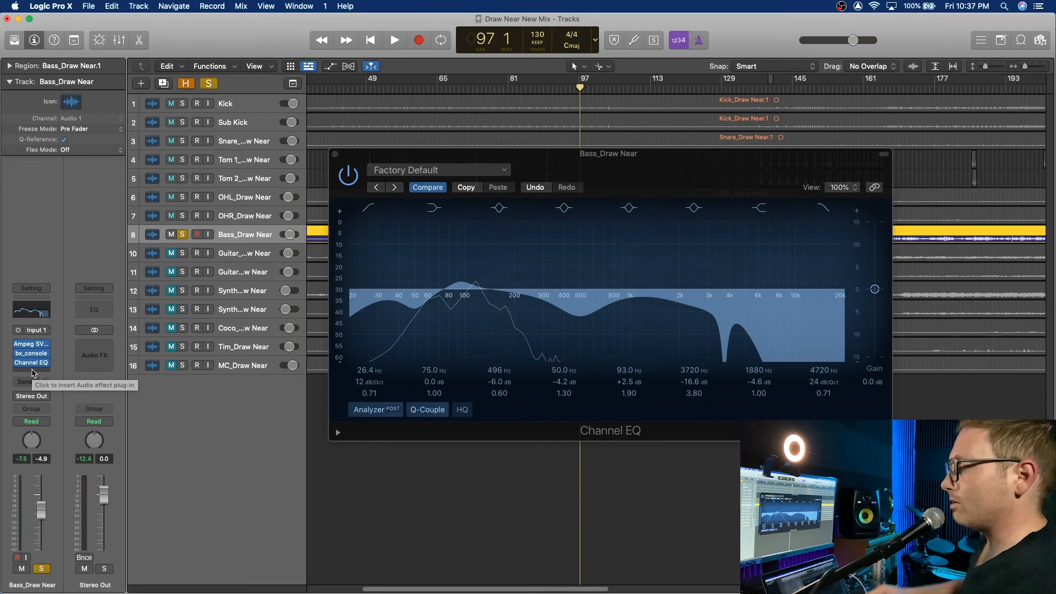
Insert a Compressor after the Channel EQ on the bass channel, turn Auto Gain off and choose the Studio FET model
{"action": "left_click", "coordinate": [33, 373]}
{"action": "mouse_move", "coordinate": [60, 461]}
{"action": "mouse_move", "coordinate": [87, 470]}
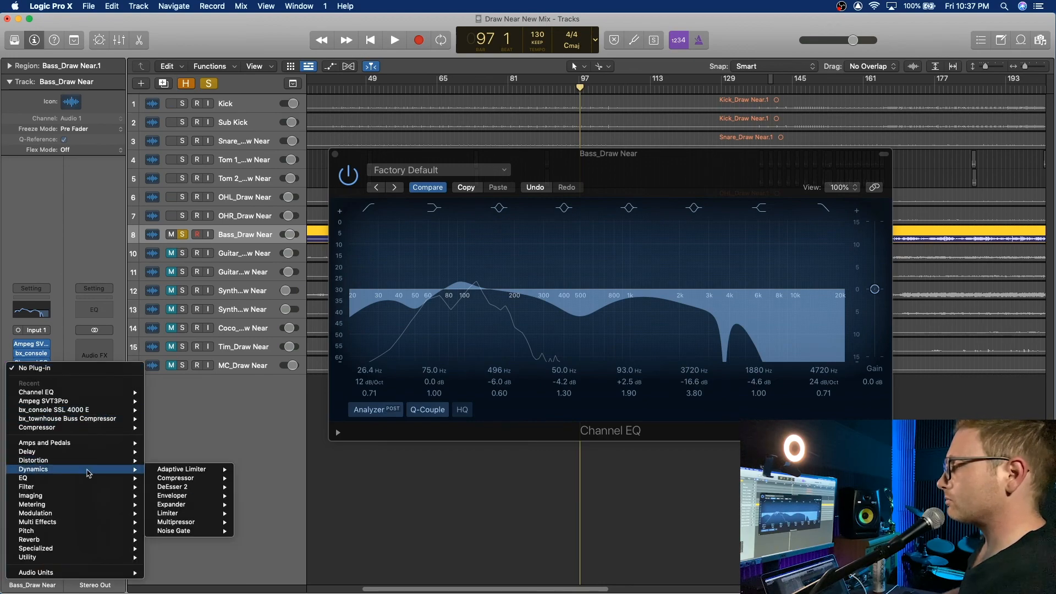
{"action": "mouse_move", "coordinate": [170, 479]}
{"action": "left_click", "coordinate": [261, 480]}
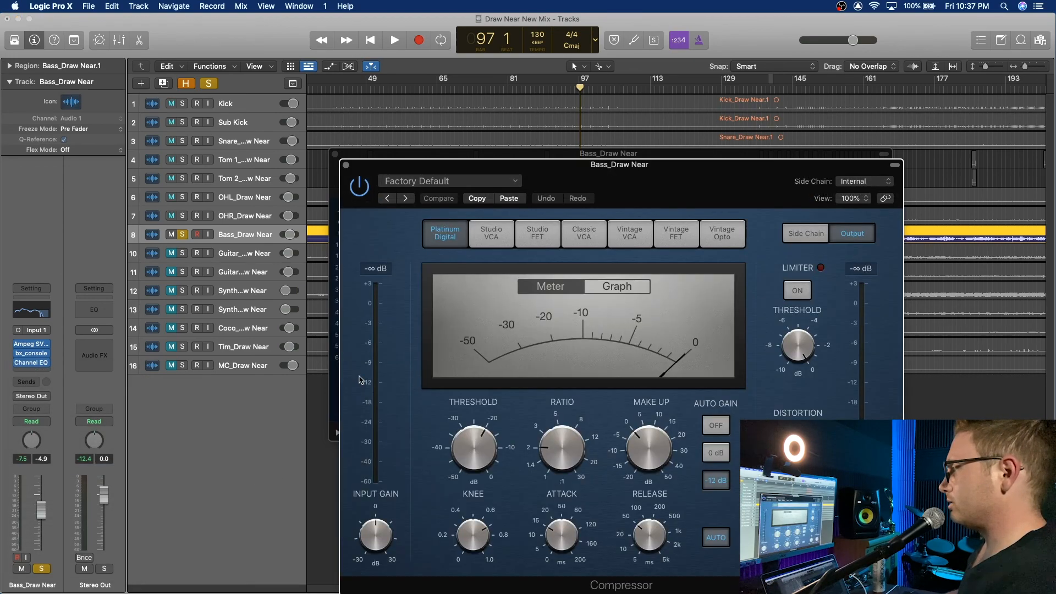
{"action": "left_click", "coordinate": [715, 426]}
{"action": "mouse_move", "coordinate": [649, 446]}
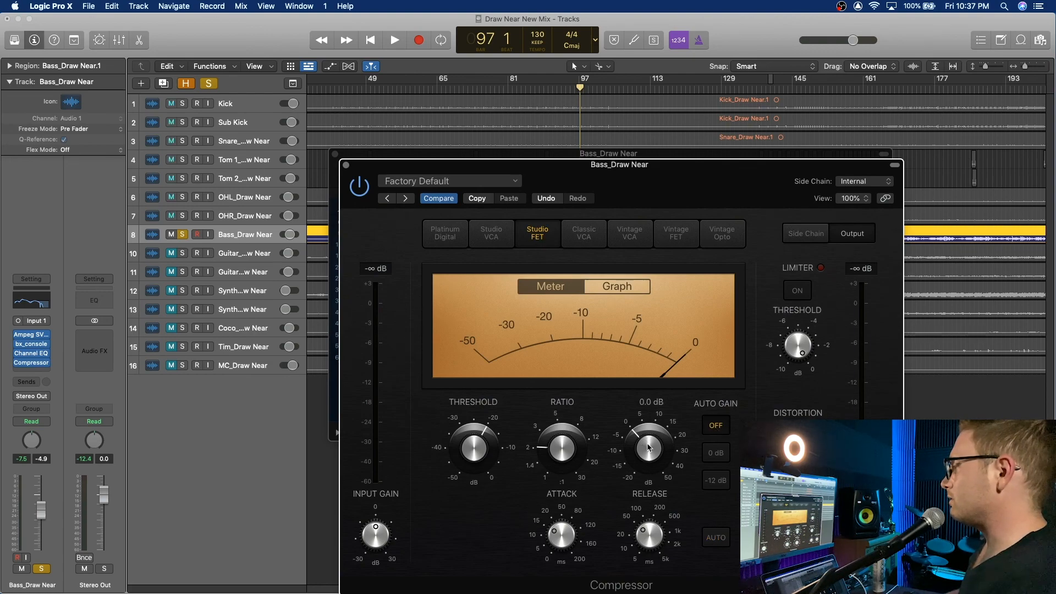
Set the compressor's ratio to about 8:1 and attack to 8.5 ms, lower its threshold during playback, and close the plug-in windows
{"action": "mouse_move", "coordinate": [644, 538]}
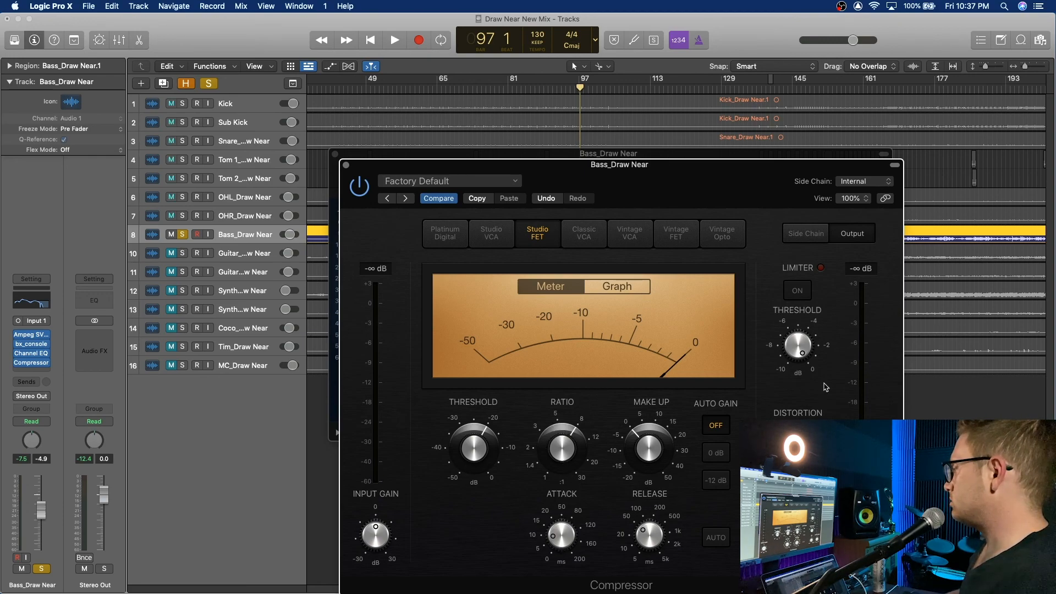
{"action": "mouse_move", "coordinate": [545, 438]}
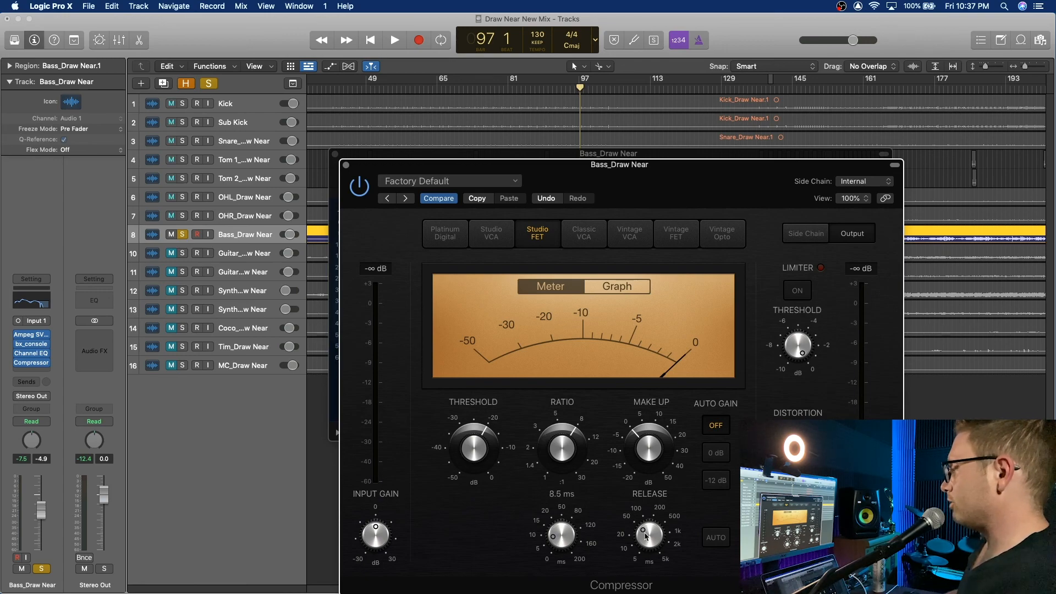
{"action": "mouse_move", "coordinate": [486, 431]}
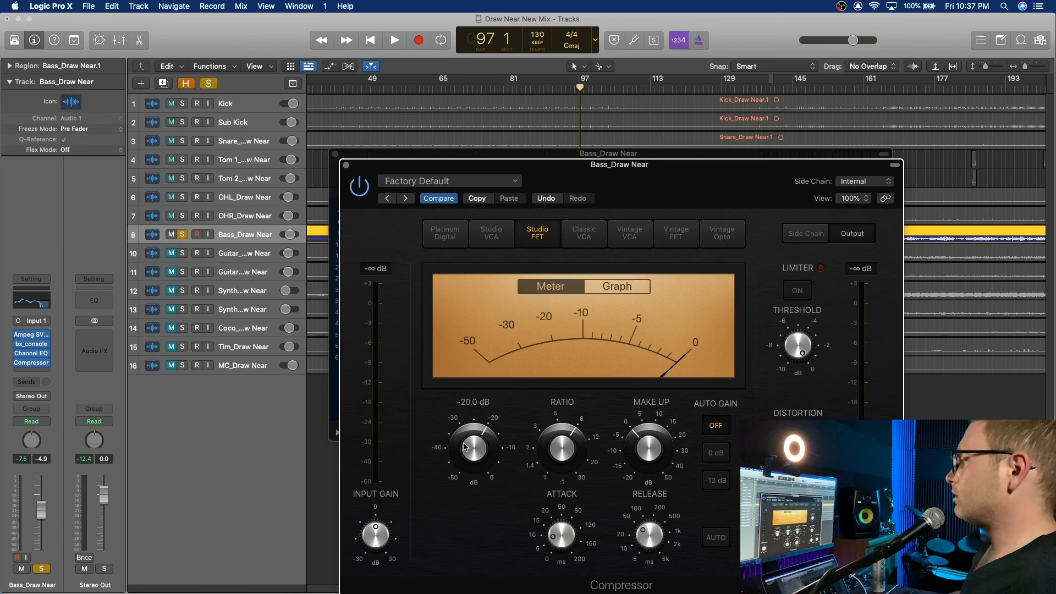
{"action": "key", "text": "space"}
{"action": "left_click_drag", "start_coordinate": [476, 445], "coordinate": [482, 463]}
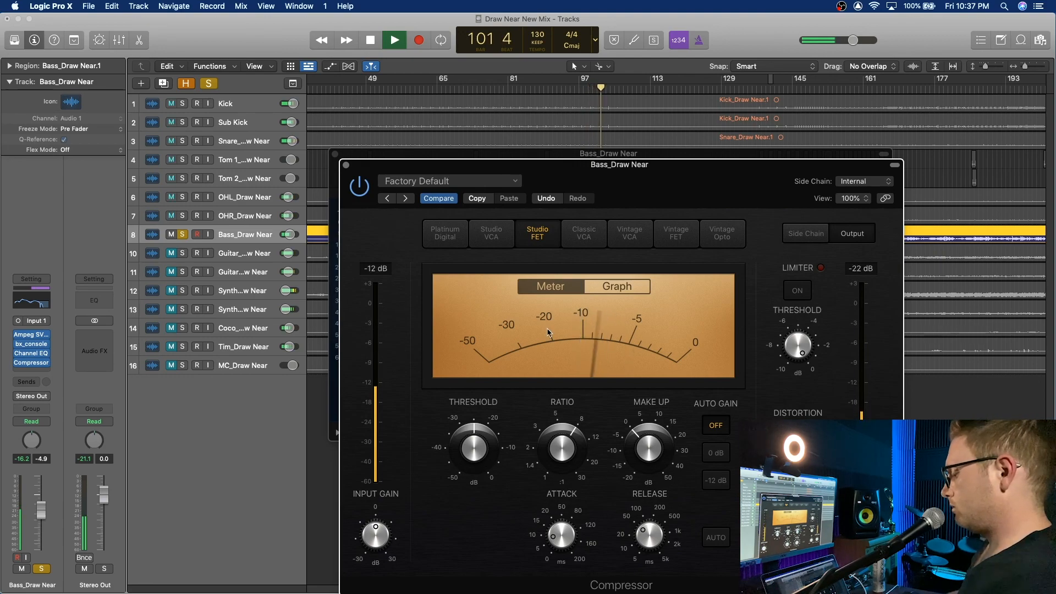
{"action": "left_click", "coordinate": [345, 164]}
{"action": "left_click", "coordinate": [335, 155]}
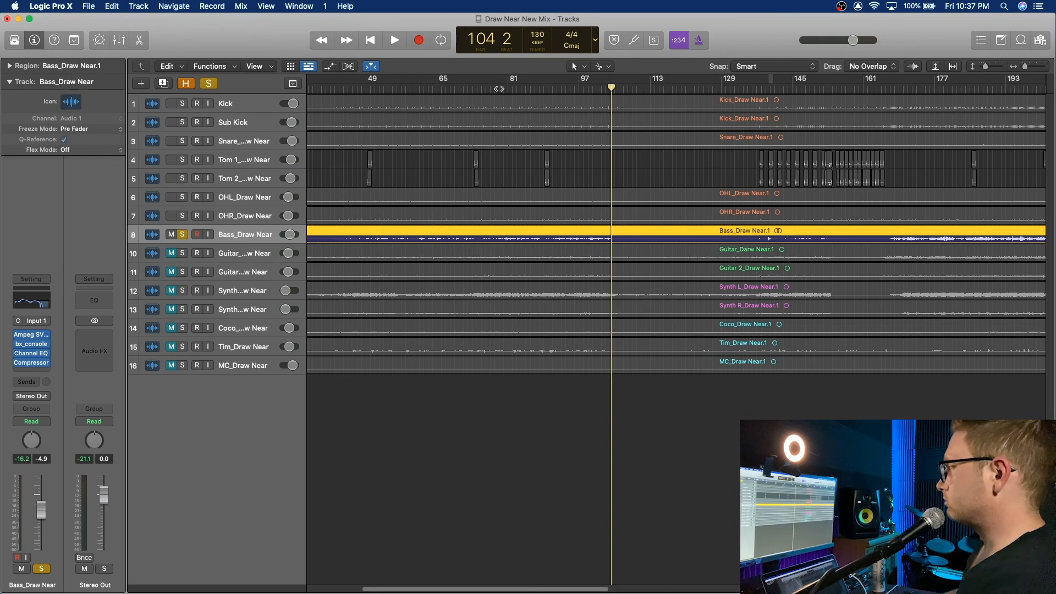
Unsolo the bass, pull its volume fully down and play the mix from bar 43
{"action": "scroll", "coordinate": [499, 89], "scroll_direction": "left", "scroll_amount": 10}
{"action": "left_click", "coordinate": [498, 88]}
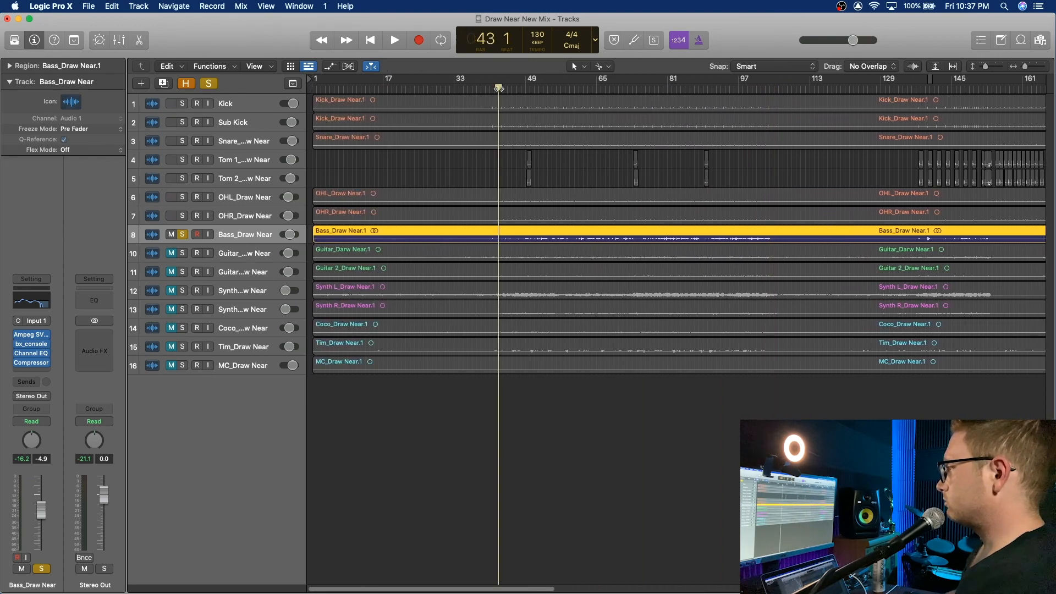
{"action": "left_click", "coordinate": [183, 236]}
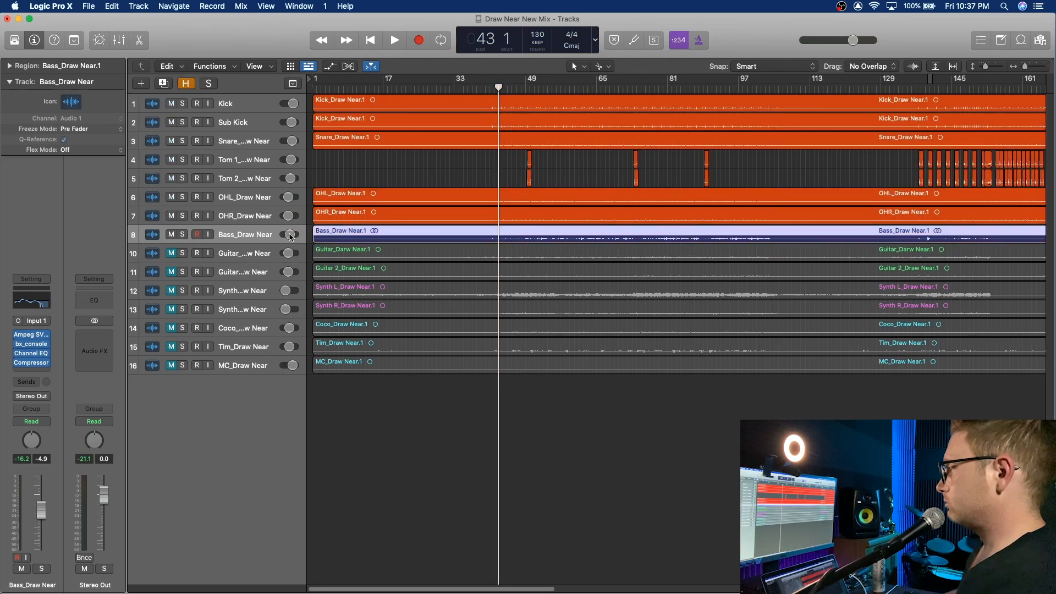
{"action": "key", "text": "space"}
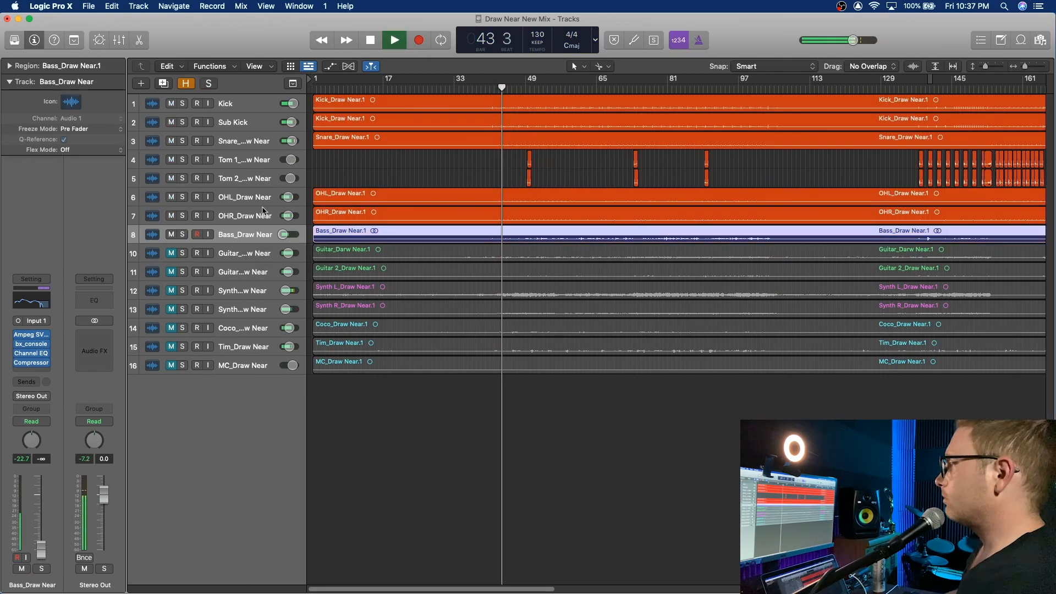
Show the mixer and raise the bass fader to -4.3 dB against the playing drums, then stop playback
{"action": "left_click_drag", "start_coordinate": [284, 234], "coordinate": [290, 234]}
{"action": "key", "text": "x"}
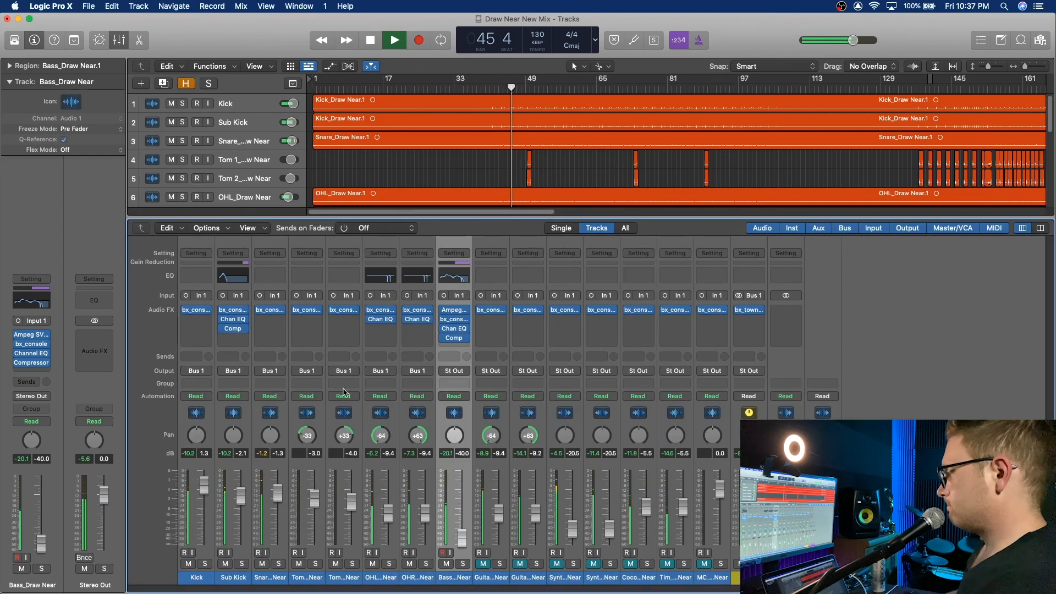
{"action": "left_click_drag", "start_coordinate": [461, 536], "coordinate": [463, 505]}
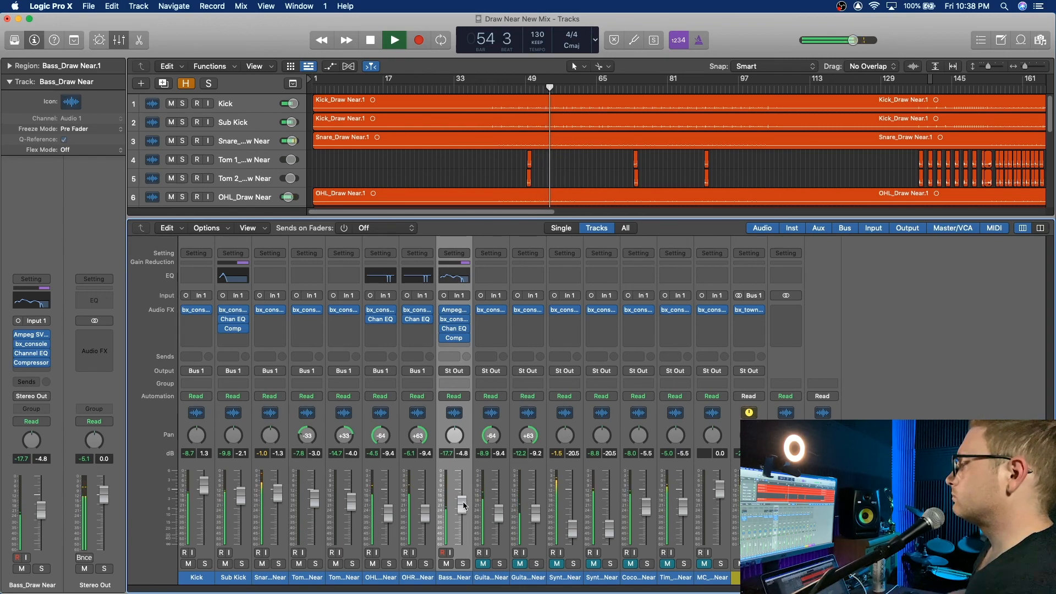
{"action": "mouse_move", "coordinate": [457, 341]}
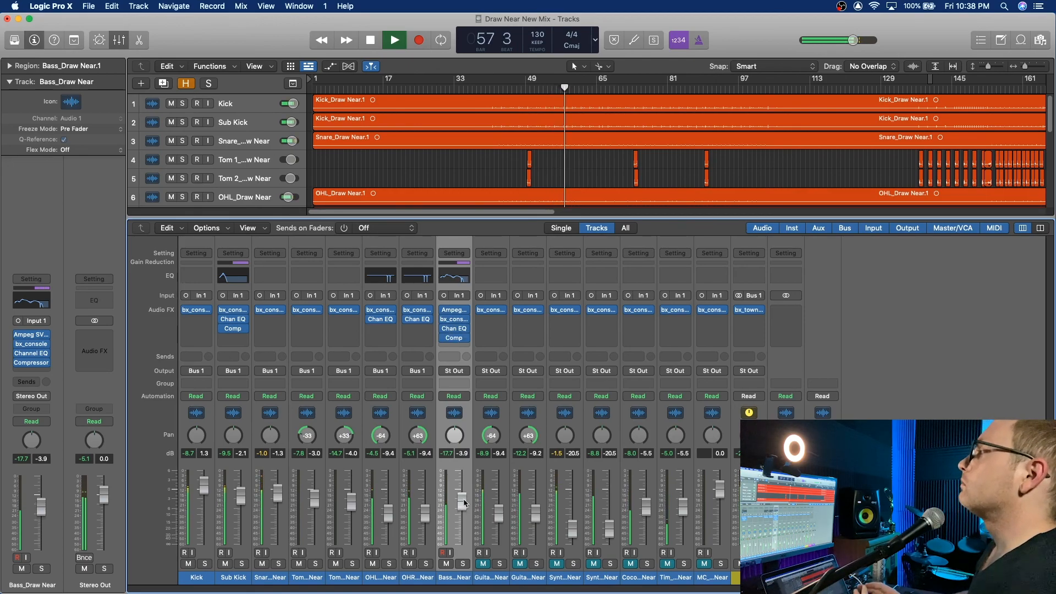
{"action": "left_click_drag", "start_coordinate": [463, 498], "coordinate": [463, 501]}
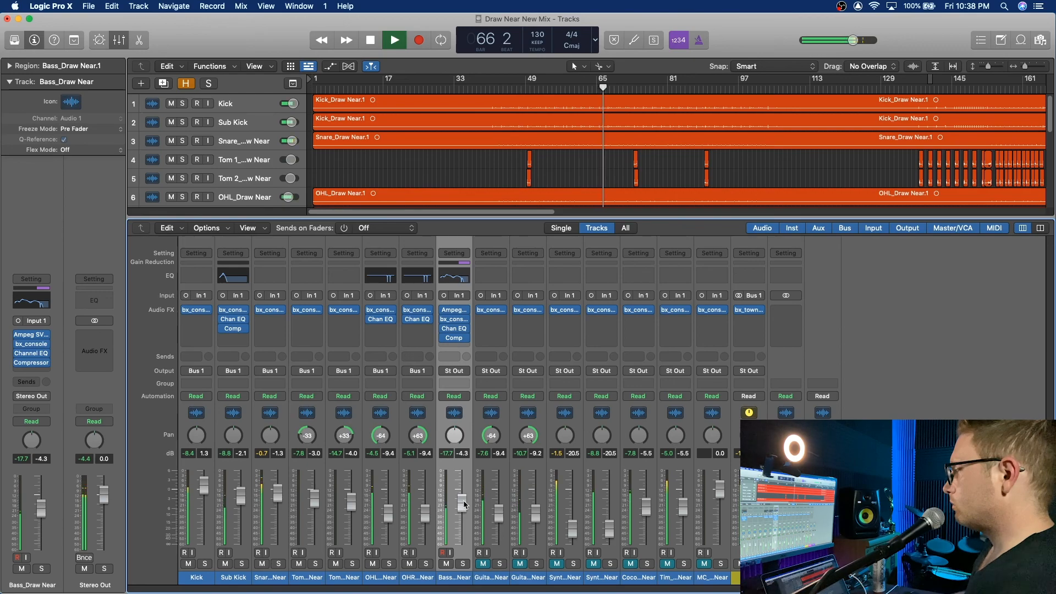
{"action": "key", "text": "space"}
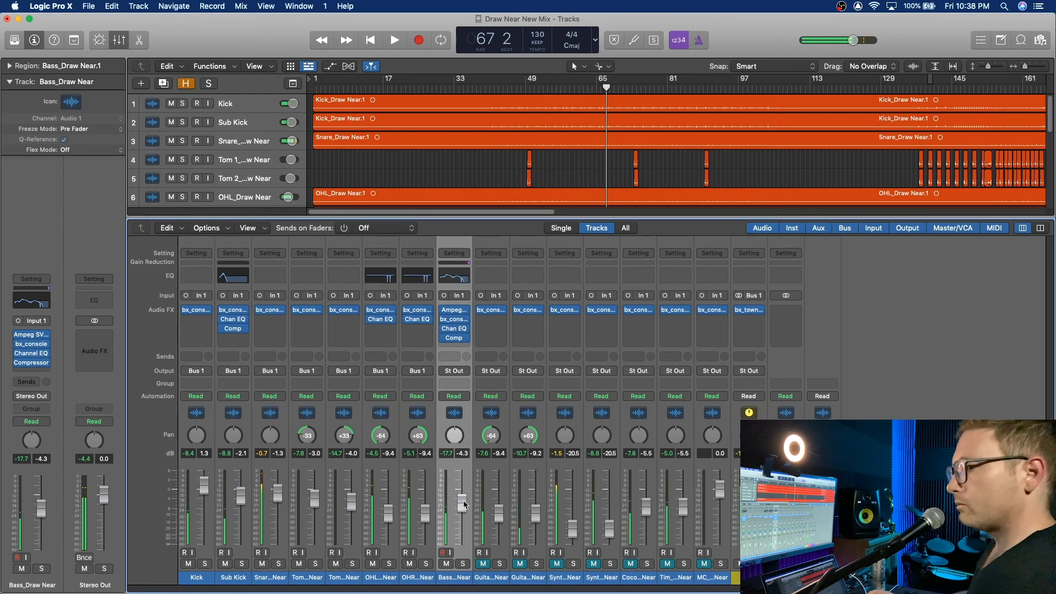